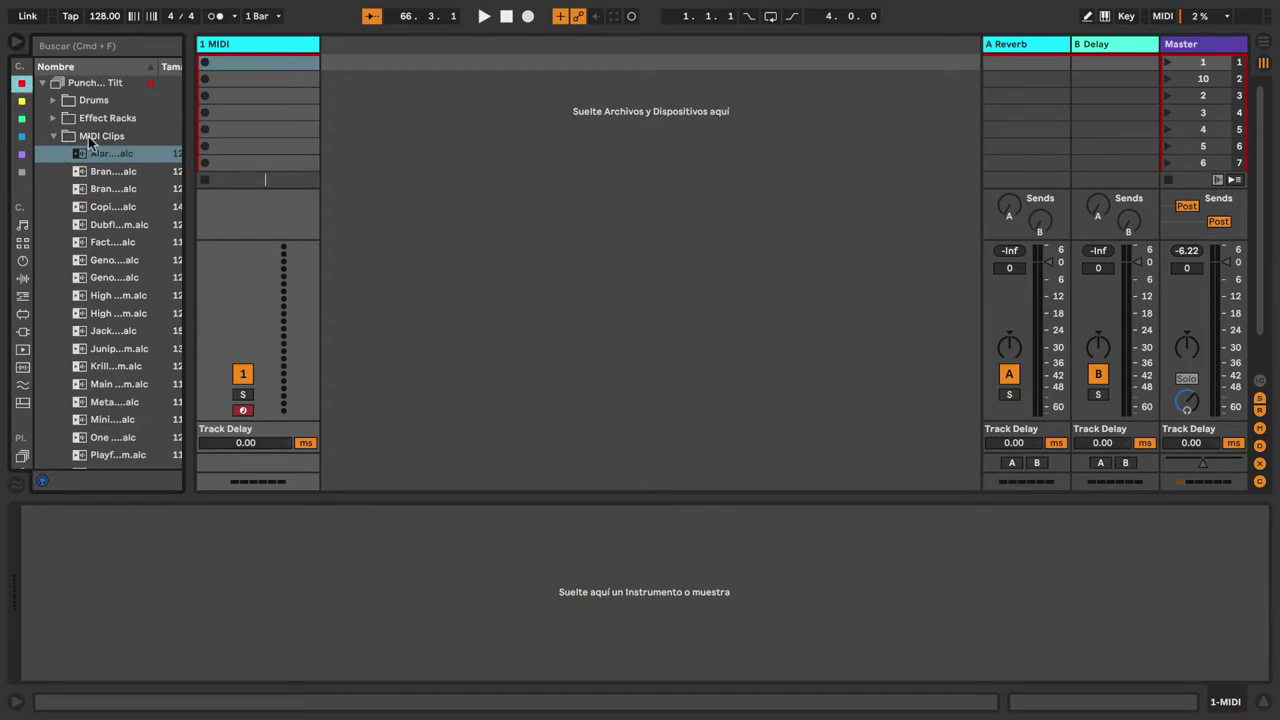
Add the Alarma Kit 124 bpm clip from Punch and Tilt's MIDI Clips as a launched track placed before the empty MIDI track
drag(185, 95, 246, 97)
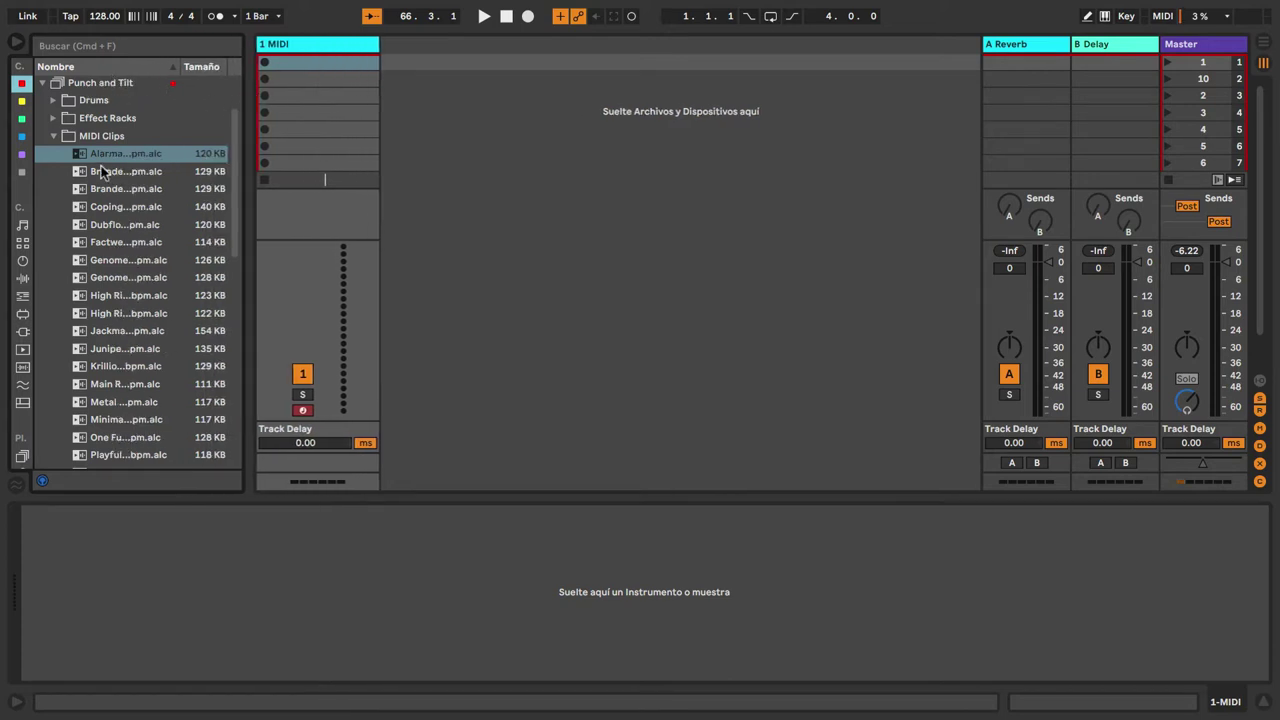
drag(101, 160, 425, 62)
click(386, 62)
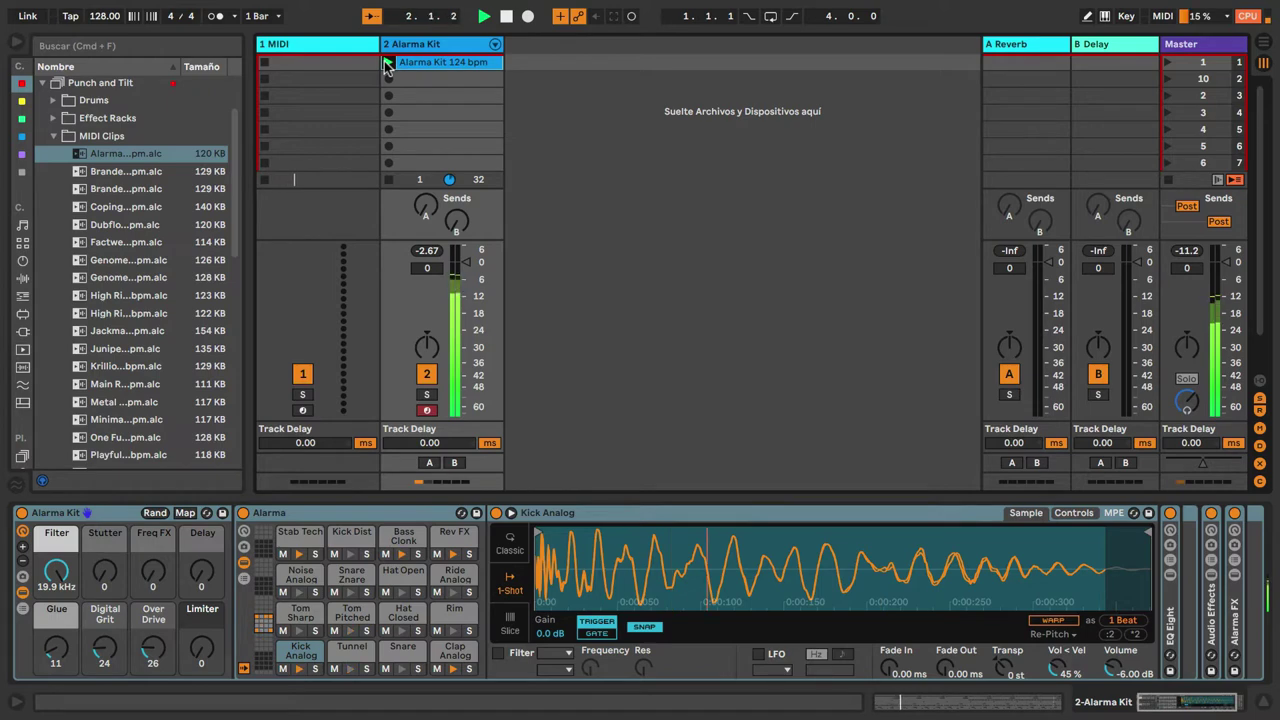
drag(312, 45, 507, 49)
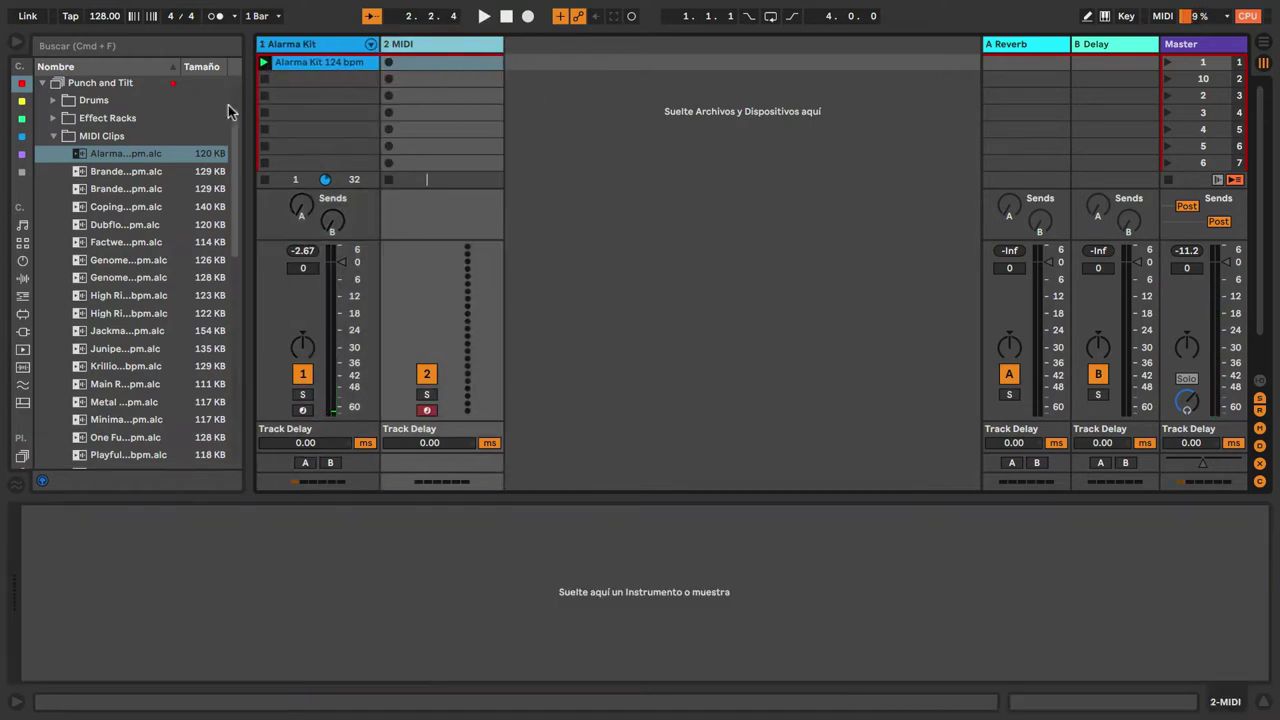
Load the first Abyss Keys preset from Wavetable's Synth Keys category onto the empty MIDI track
click(52, 135)
click(43, 84)
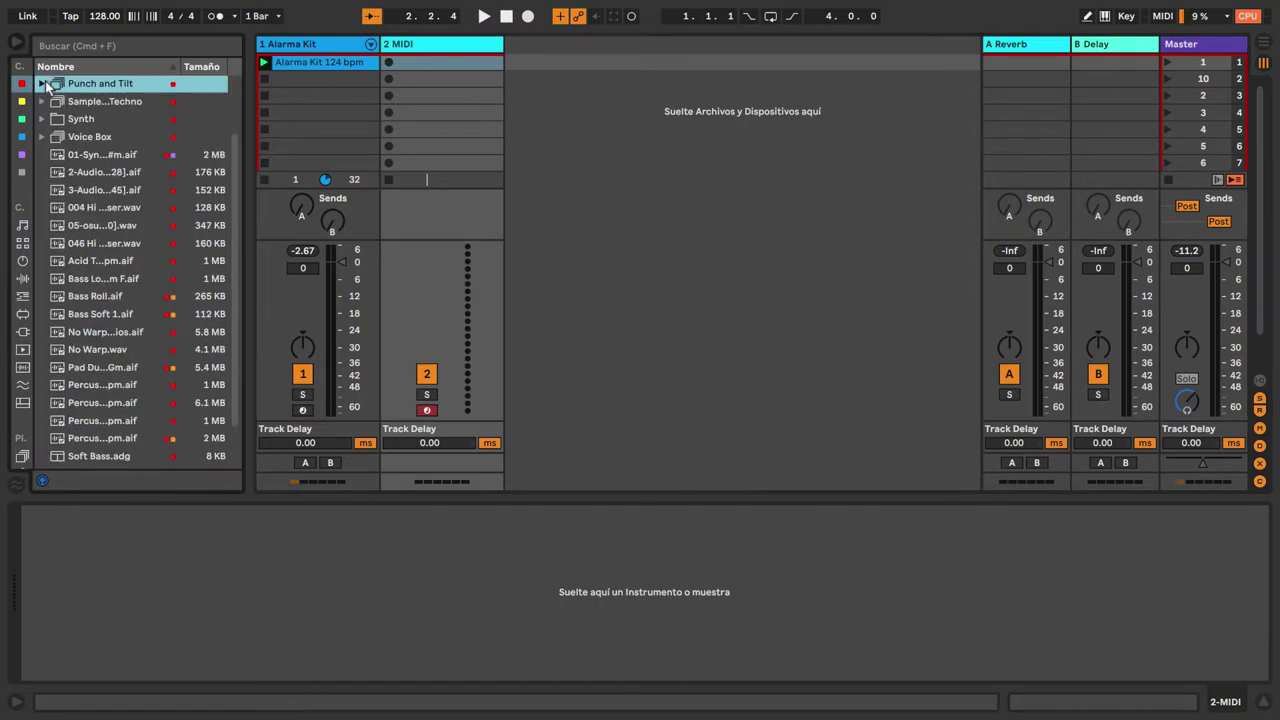
click(22, 261)
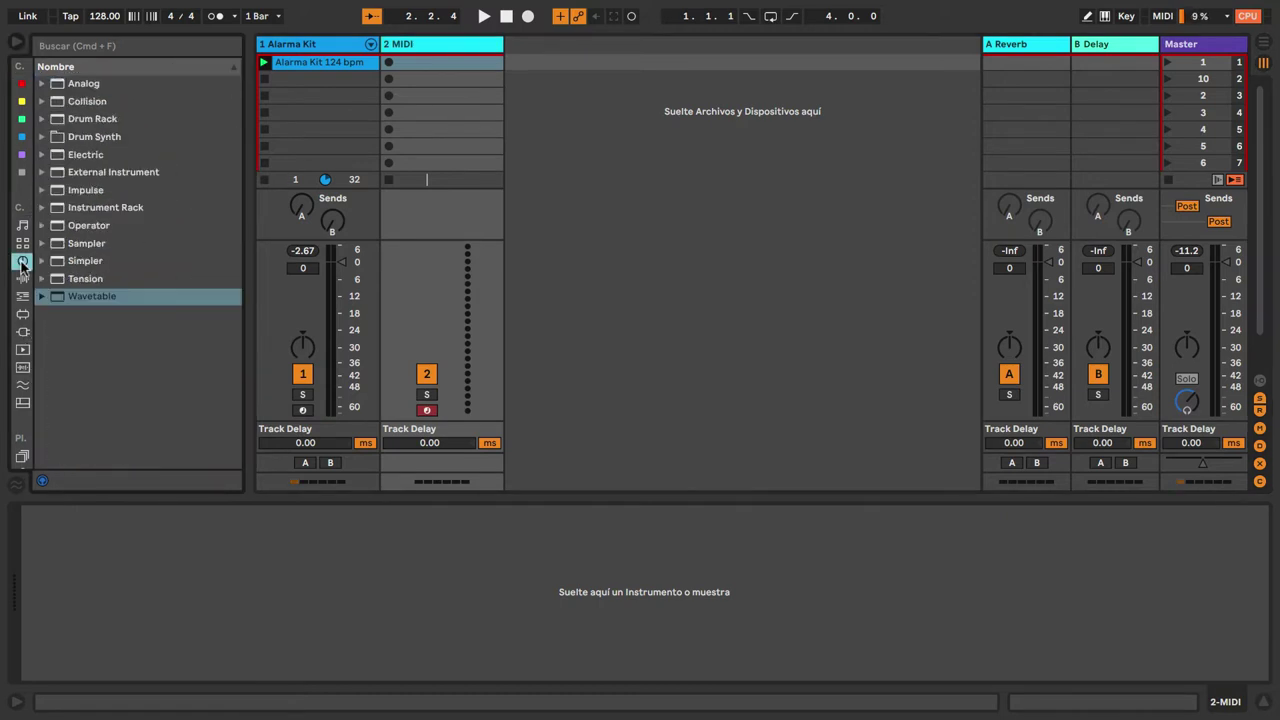
click(42, 296)
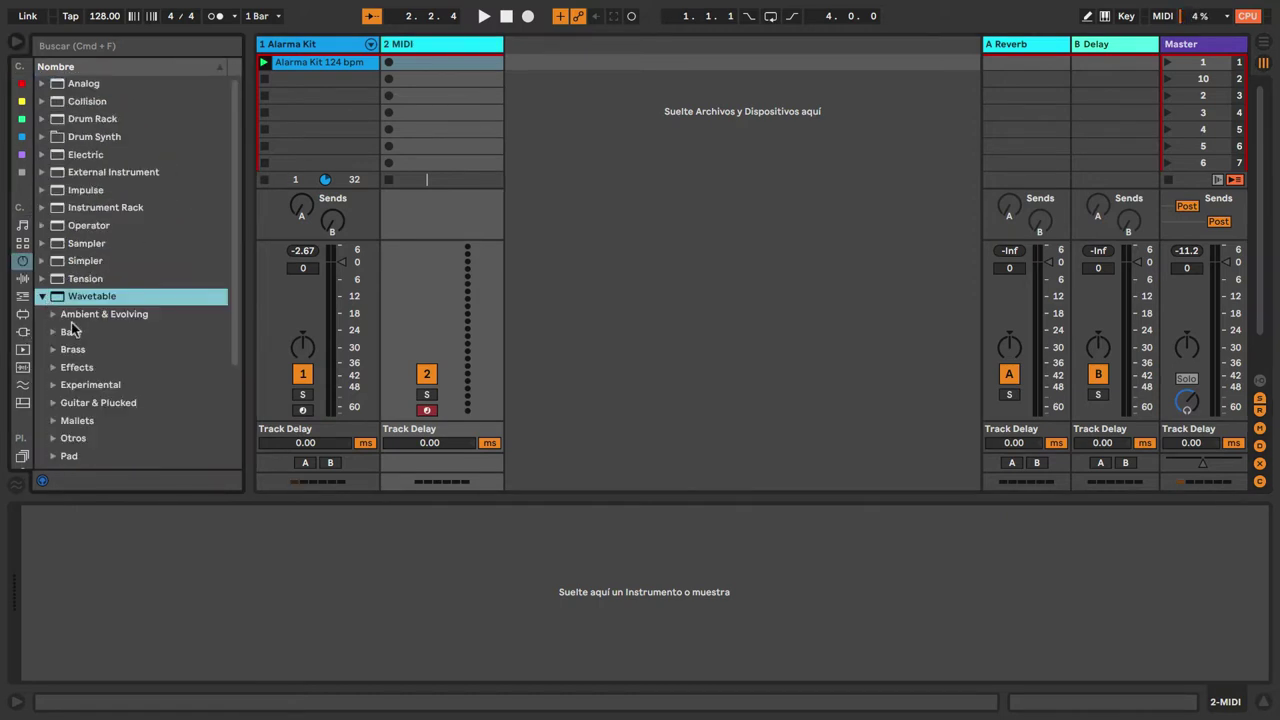
scroll(71, 322, down, 3)
click(72, 389)
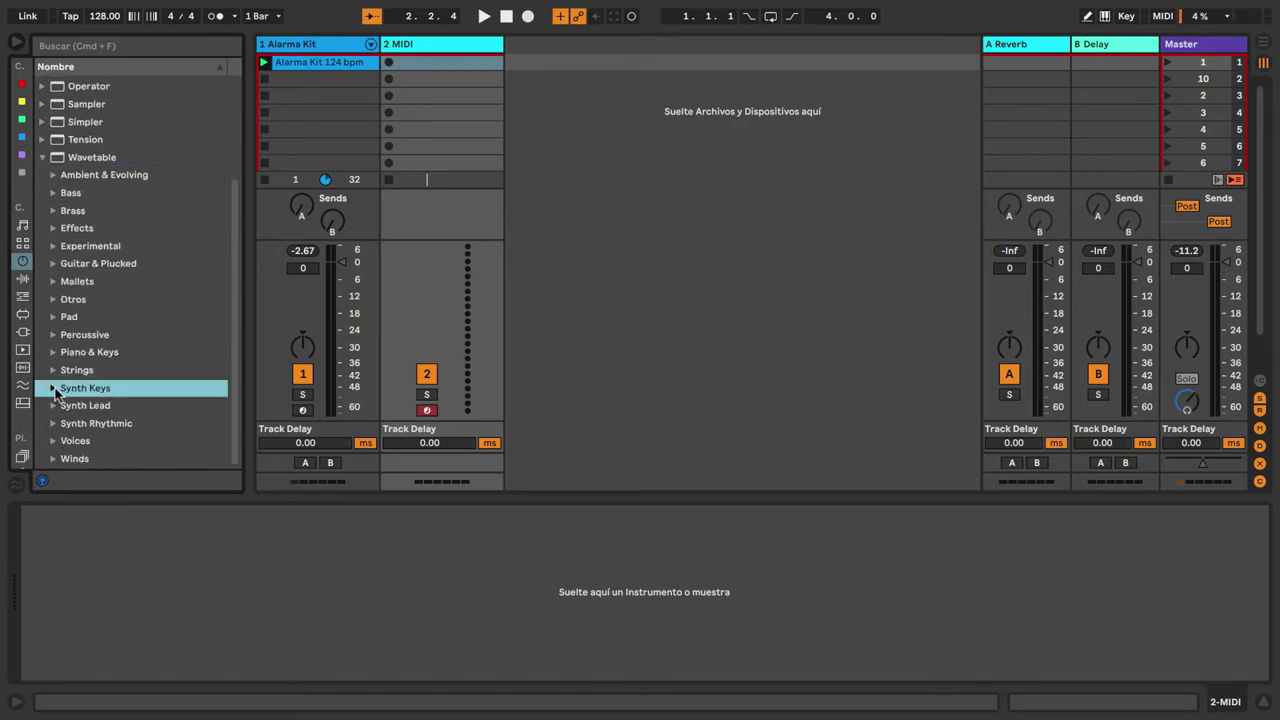
scroll(144, 405, down, 2)
click(120, 403)
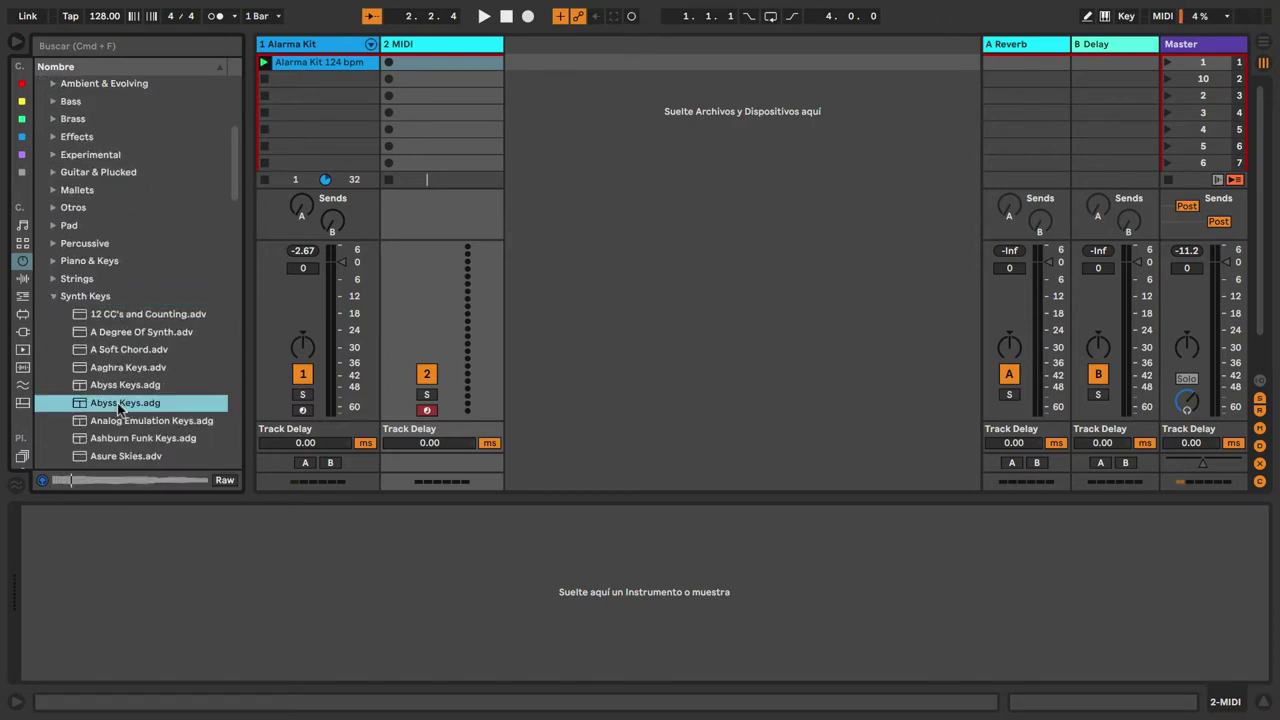
click(120, 386)
double_click(120, 386)
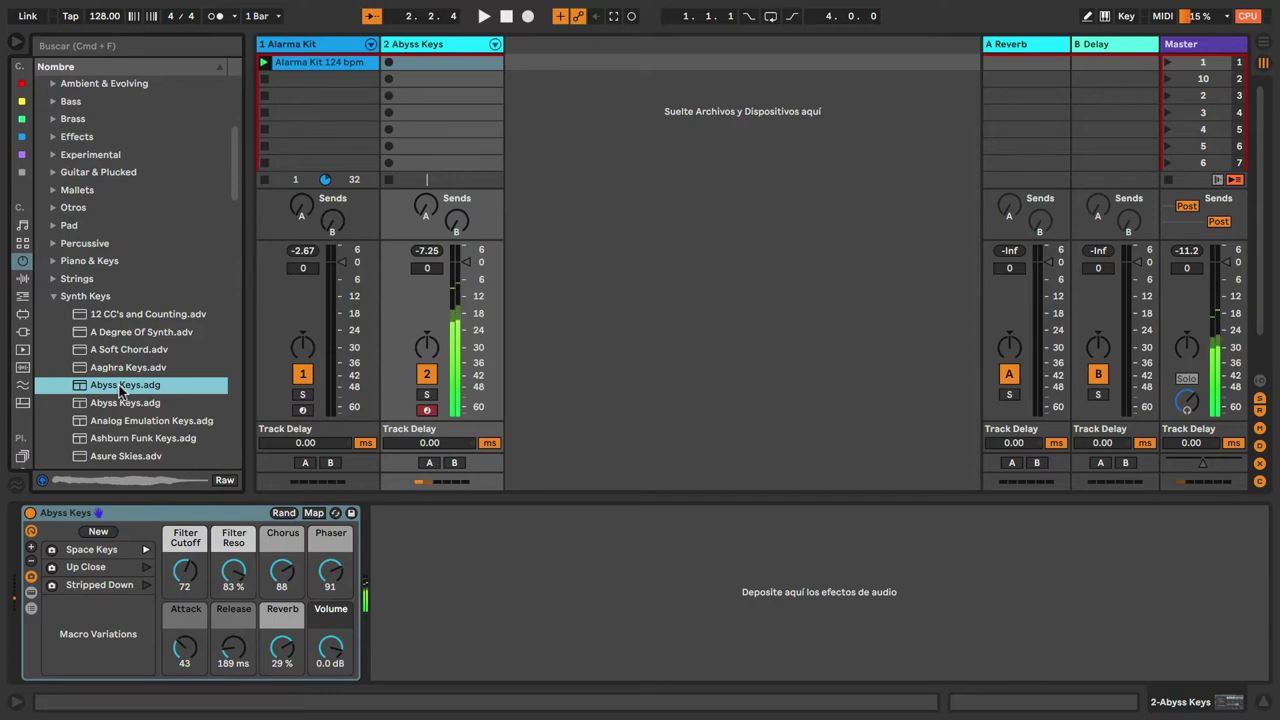
Create a one-bar MIDI clip in the Abyss Keys track's first slot and add a C3 note at its start
double_click(435, 65)
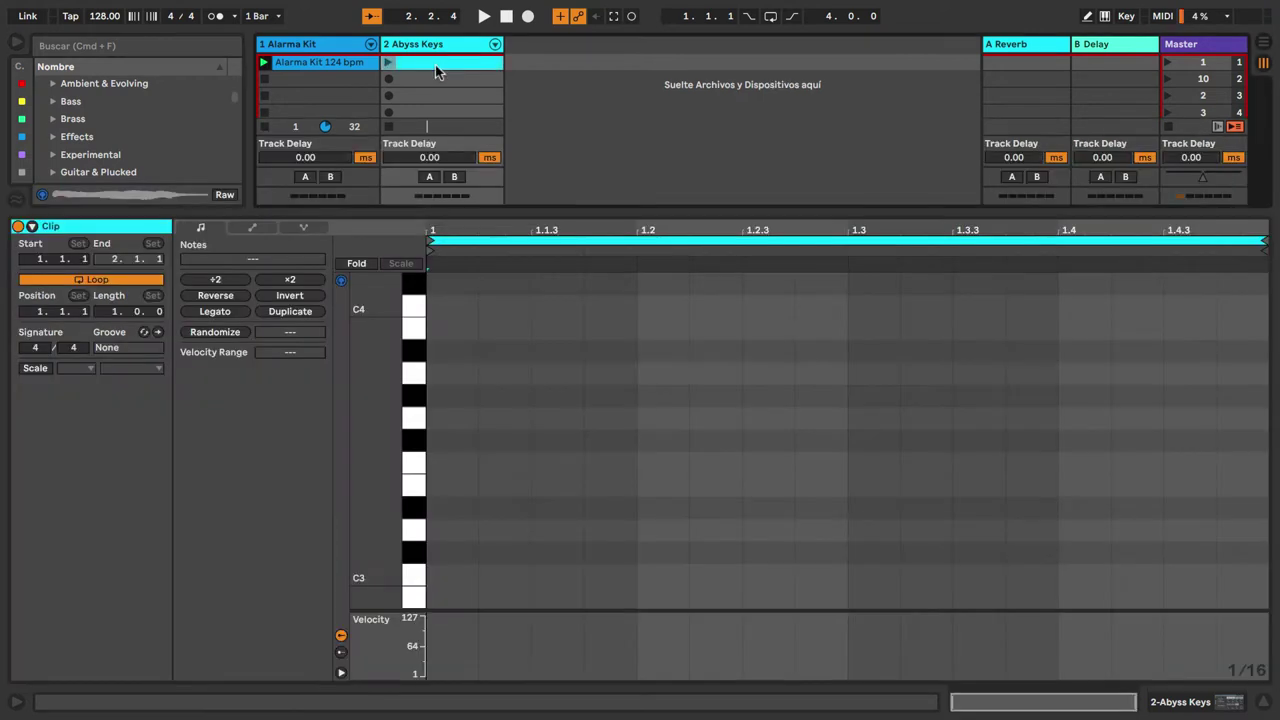
click(414, 585)
double_click(438, 576)
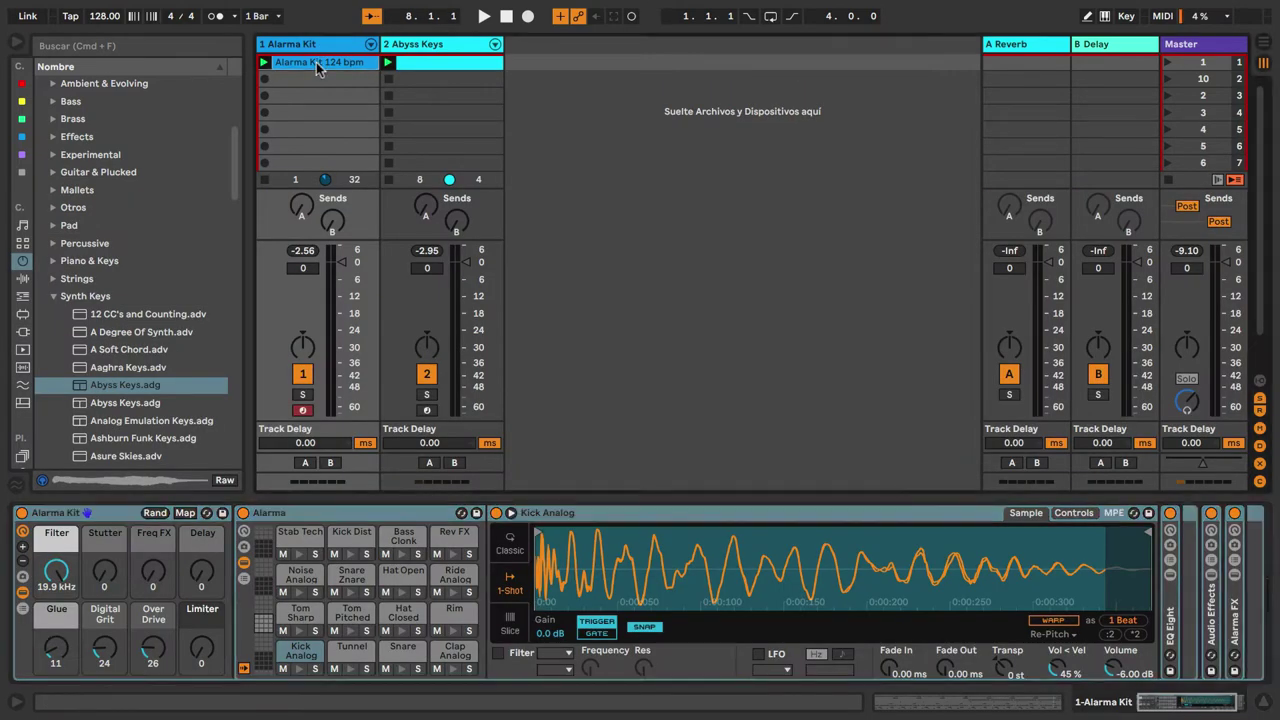
Open the Alarma Kit clip in an enlarged note editor and select all Clap Analog notes
click(316, 66)
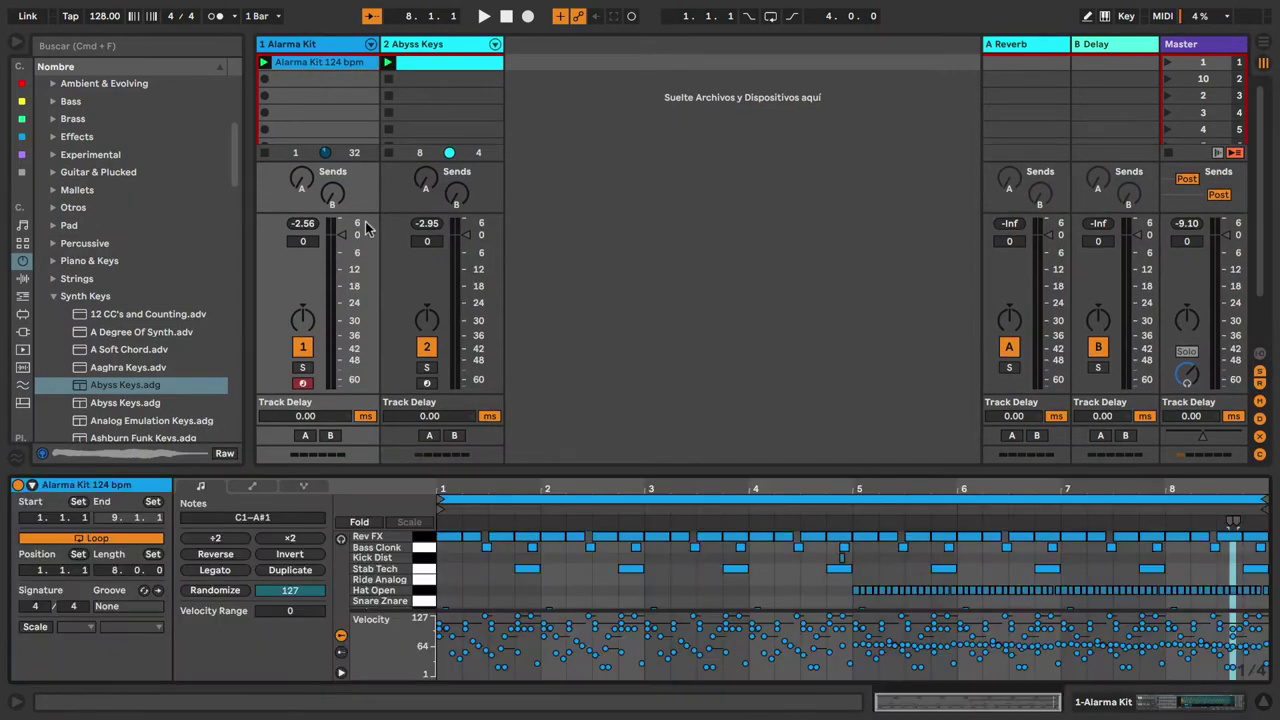
drag(458, 467, 458, 278)
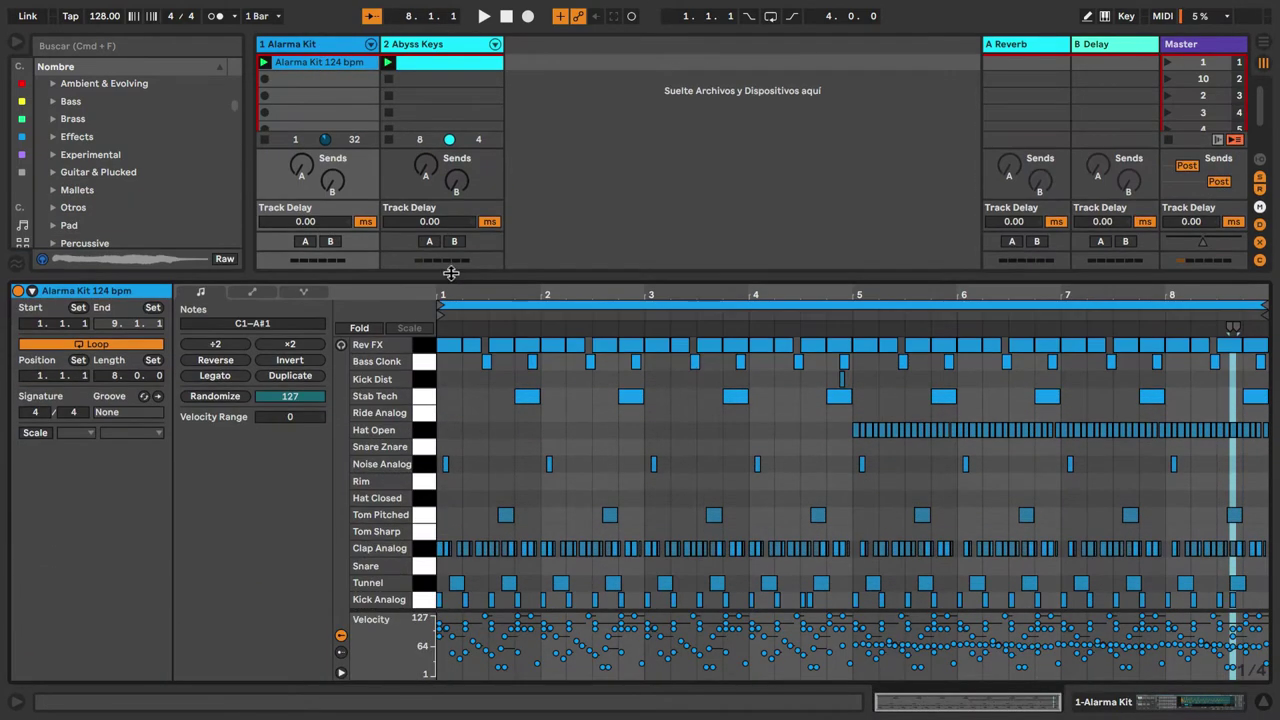
click(422, 552)
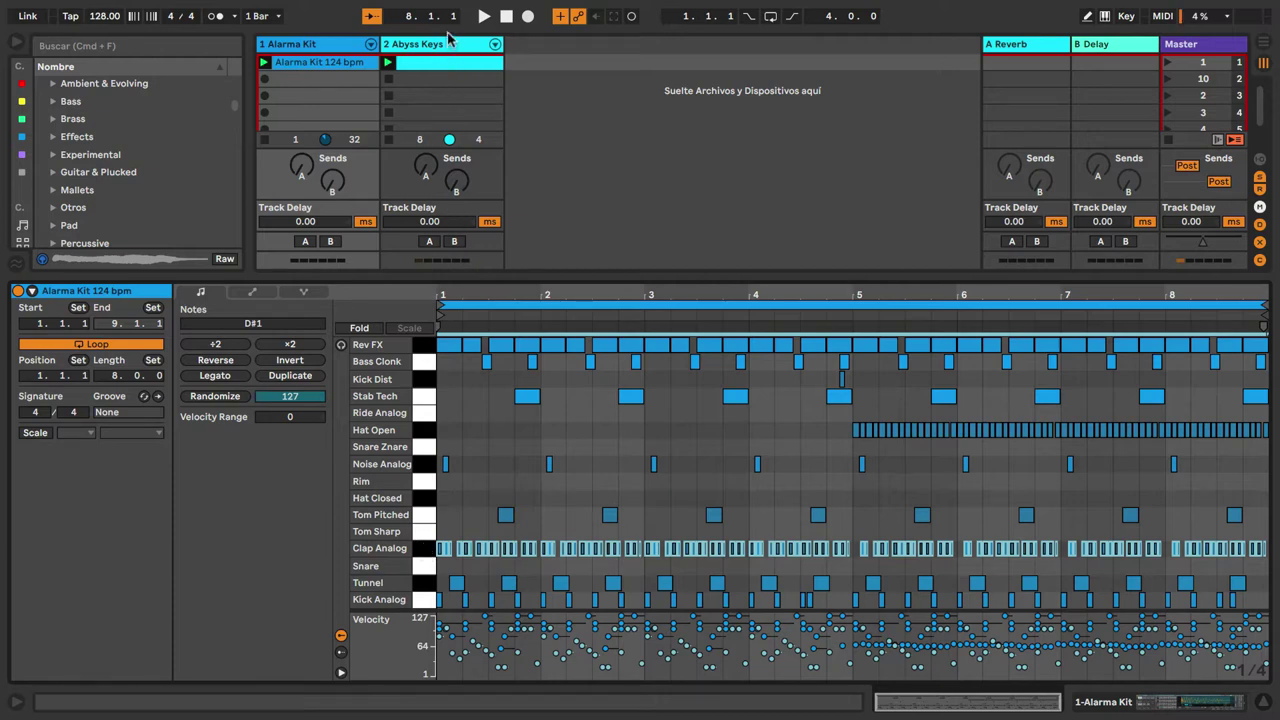
Deactivate every note in the Alarma Kit clip except the Clap Analog notes, and play the result
click(490, 497)
key(ctrl+a)
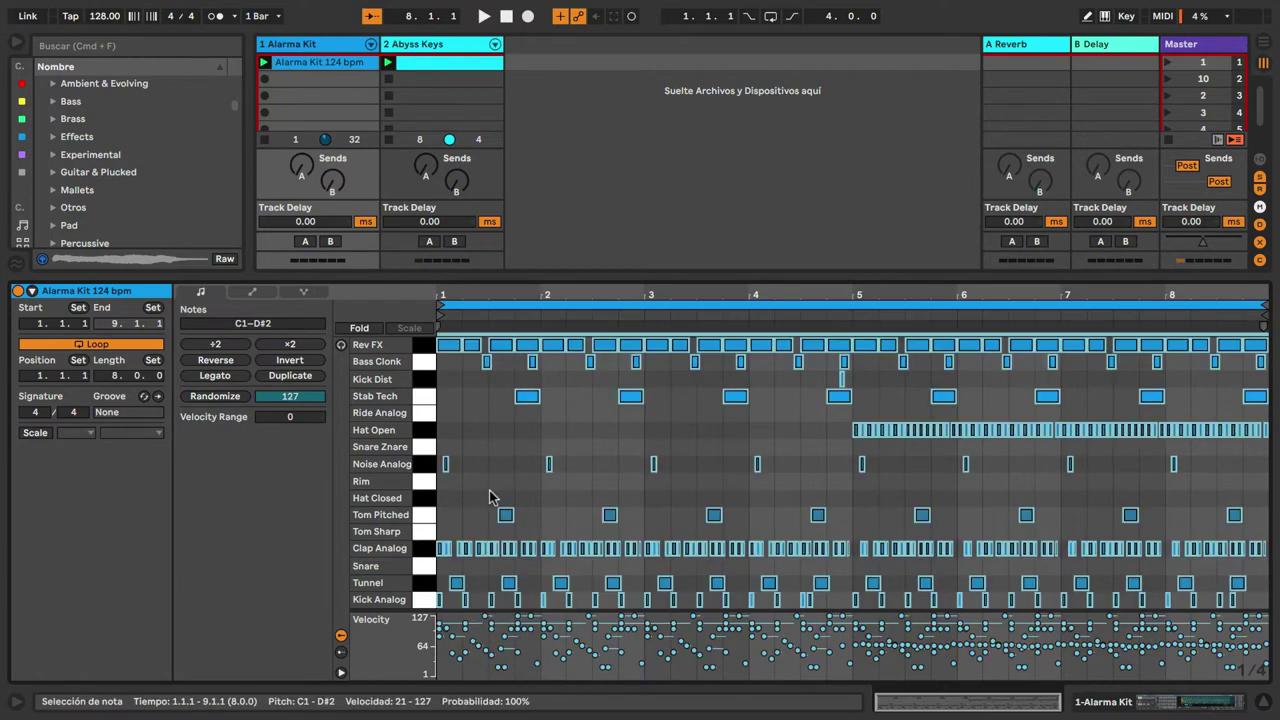
key(0)
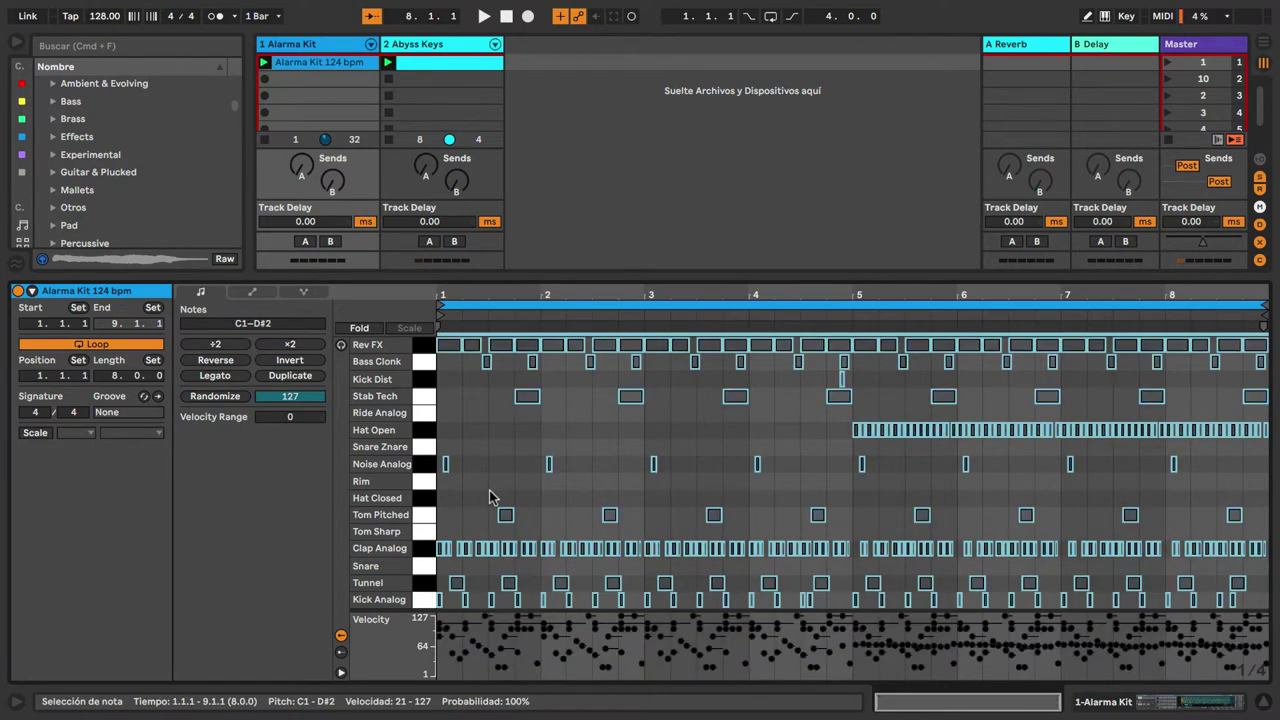
click(422, 553)
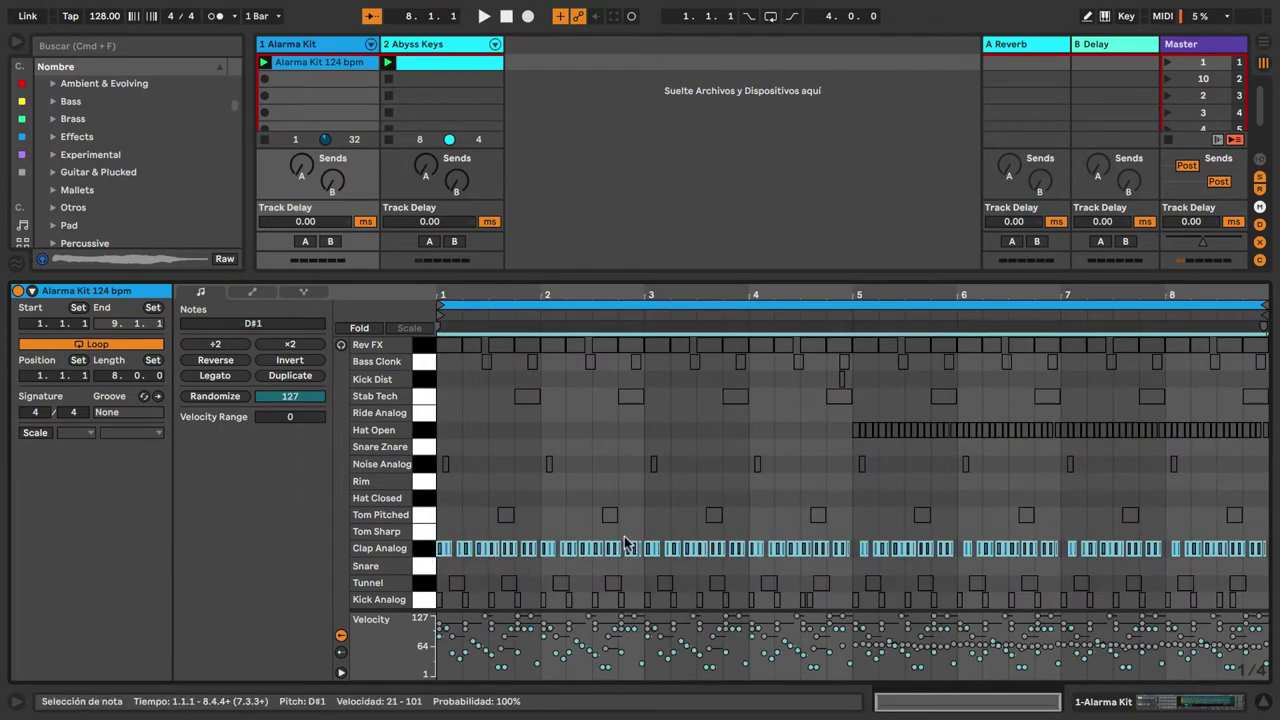
key(space)
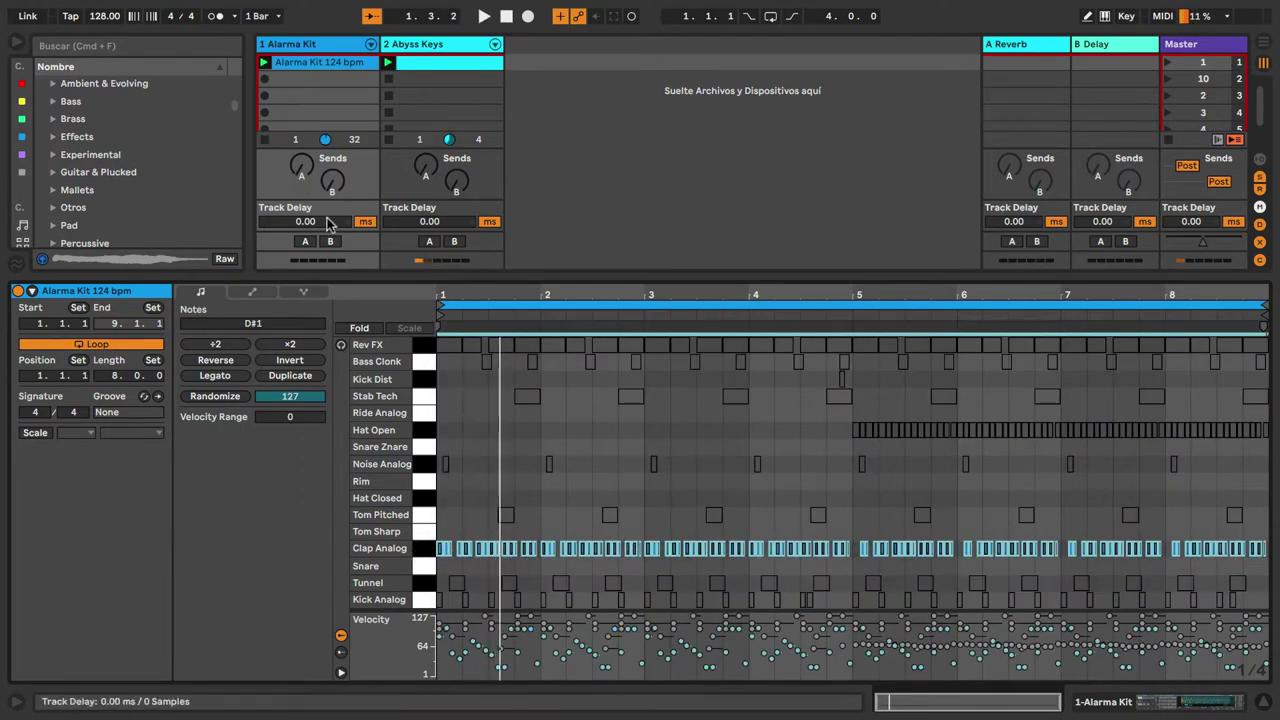
Enlarge the session area, showing the mixer and hiding the sends, return tracks, track delay, crossfader and performance impact sections
drag(328, 278, 312, 379)
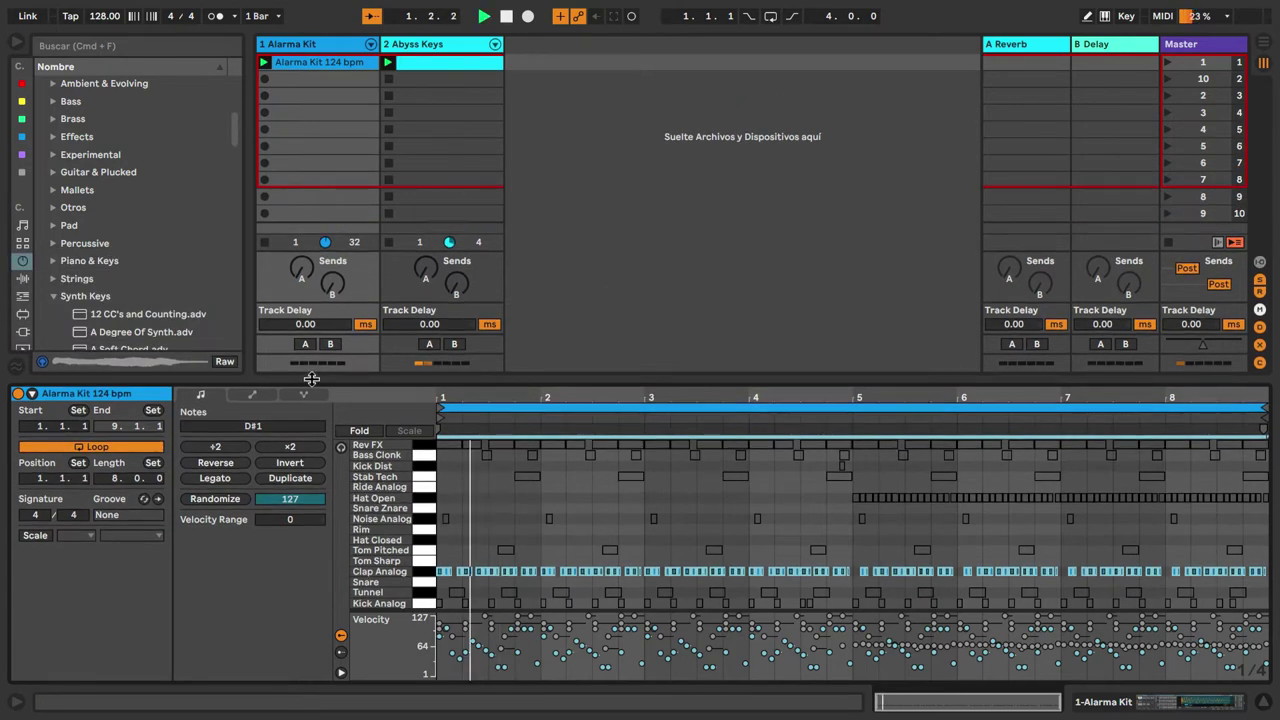
click(1260, 261)
click(1260, 280)
click(1260, 293)
click(1260, 262)
click(1260, 310)
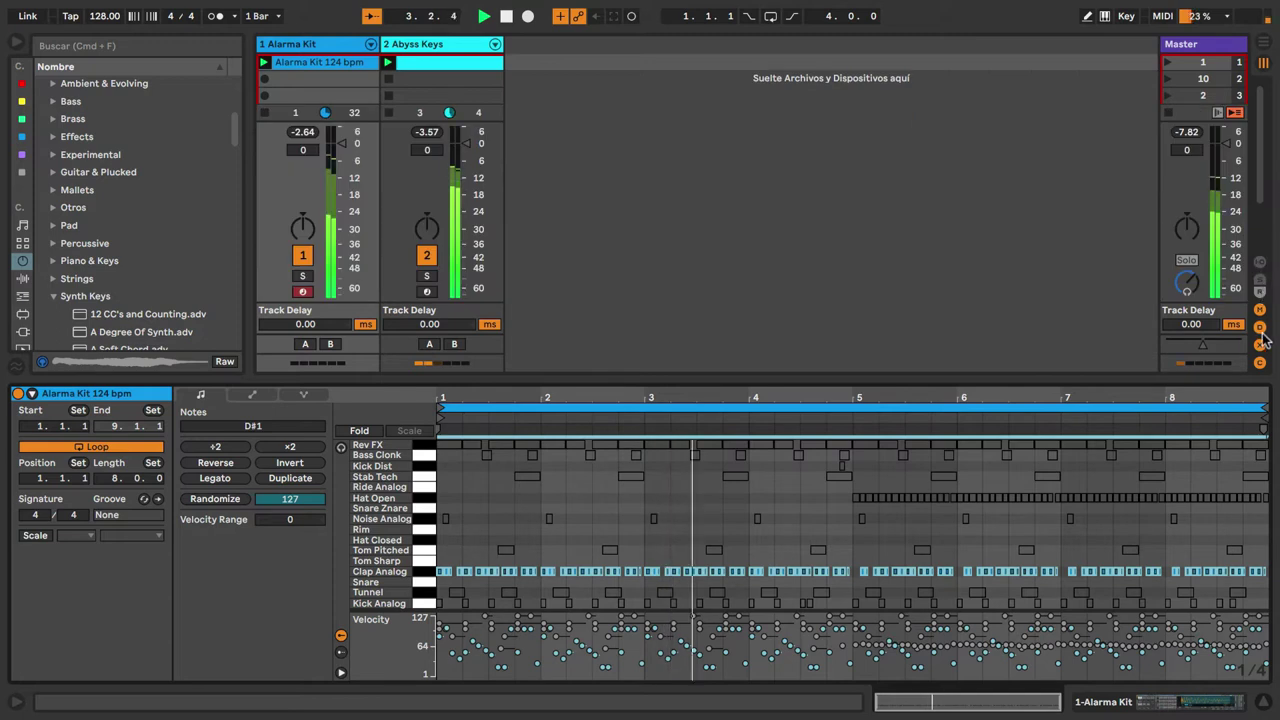
click(1260, 362)
click(1260, 345)
click(1260, 327)
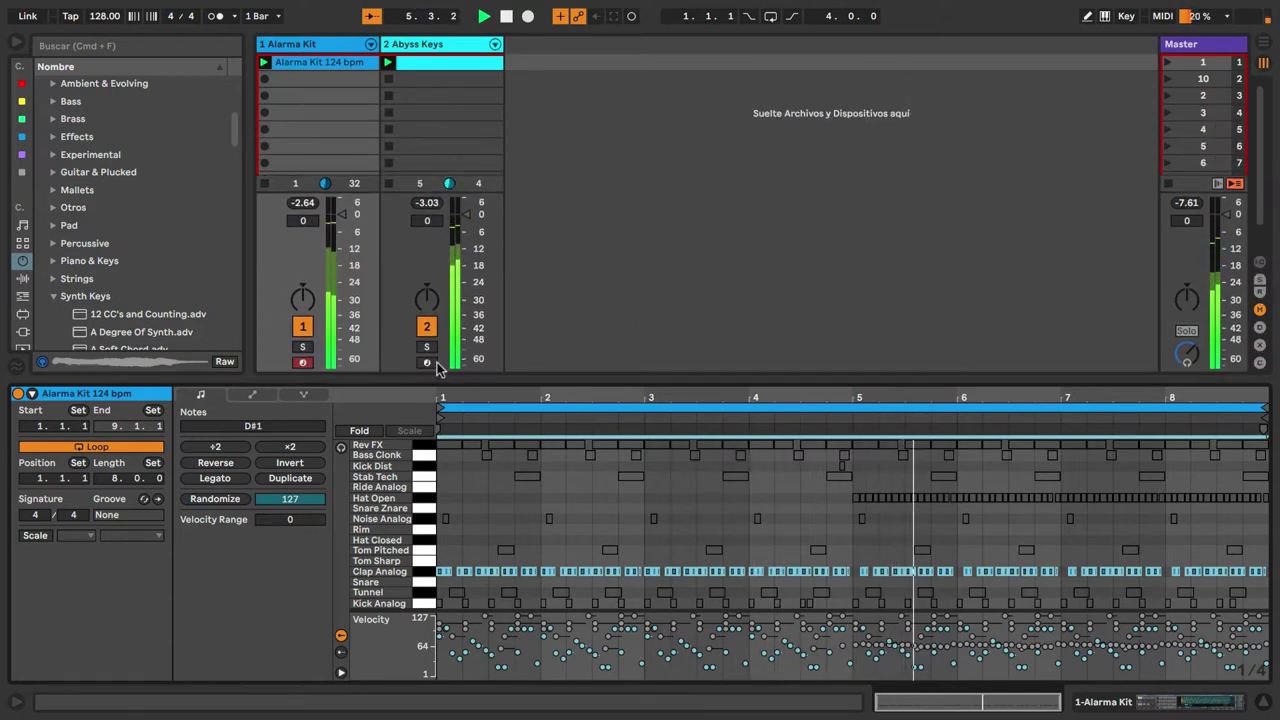
Lower the Abyss Keys track volume to -3.8 dB while listening to both clips
key(space)
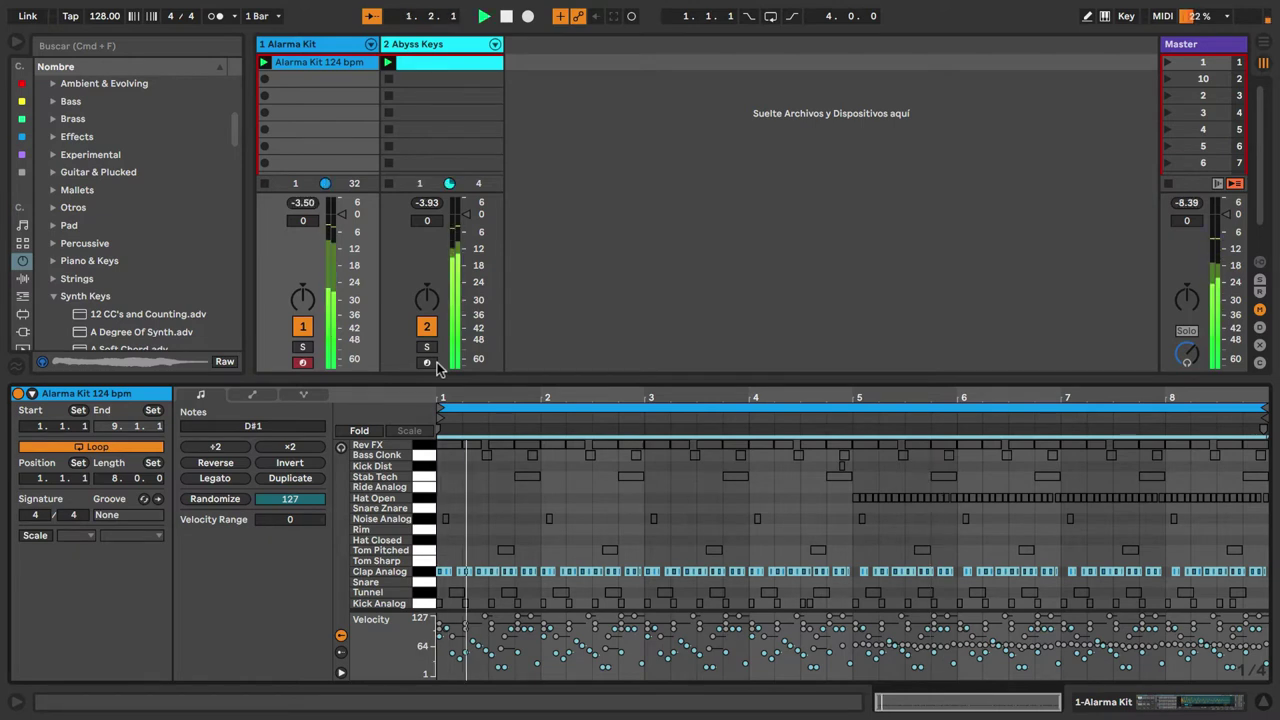
key(space)
drag(468, 215, 470, 232)
key(space)
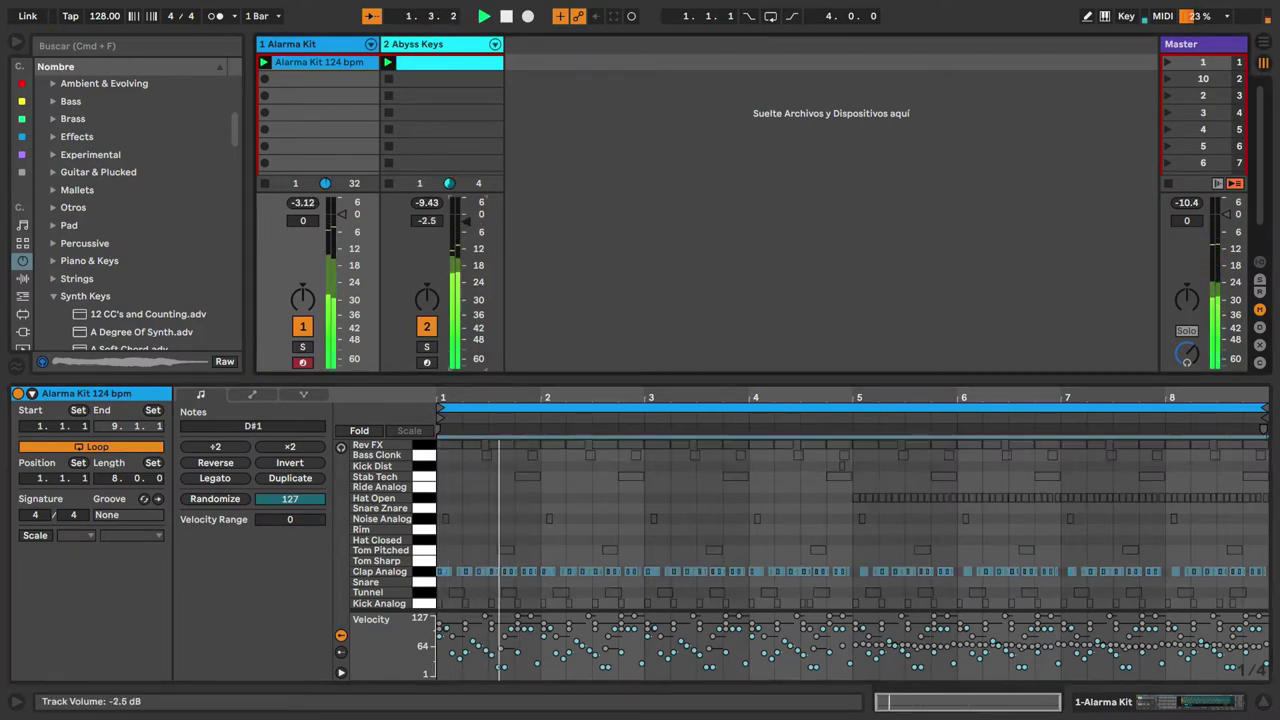
key(space)
key(space)
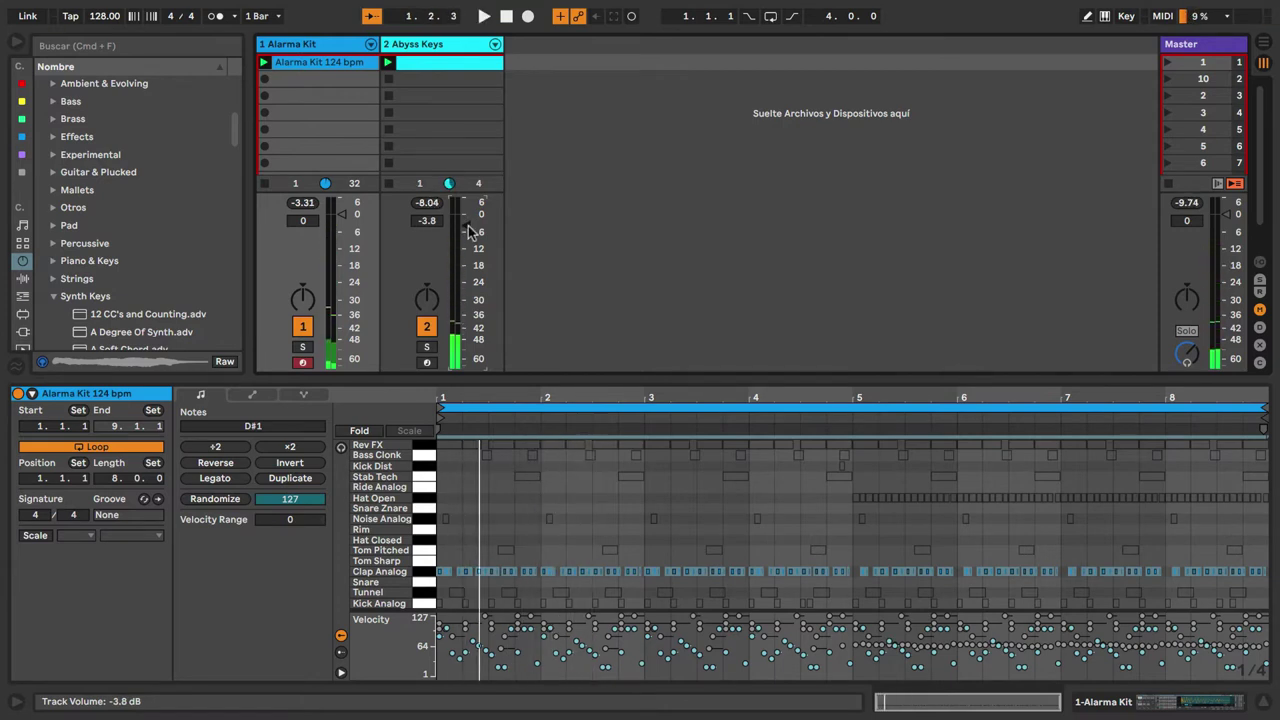
Search the browser for "express" and add Expression Control to the Clap Analog pad of the Alarma rack
click(335, 46)
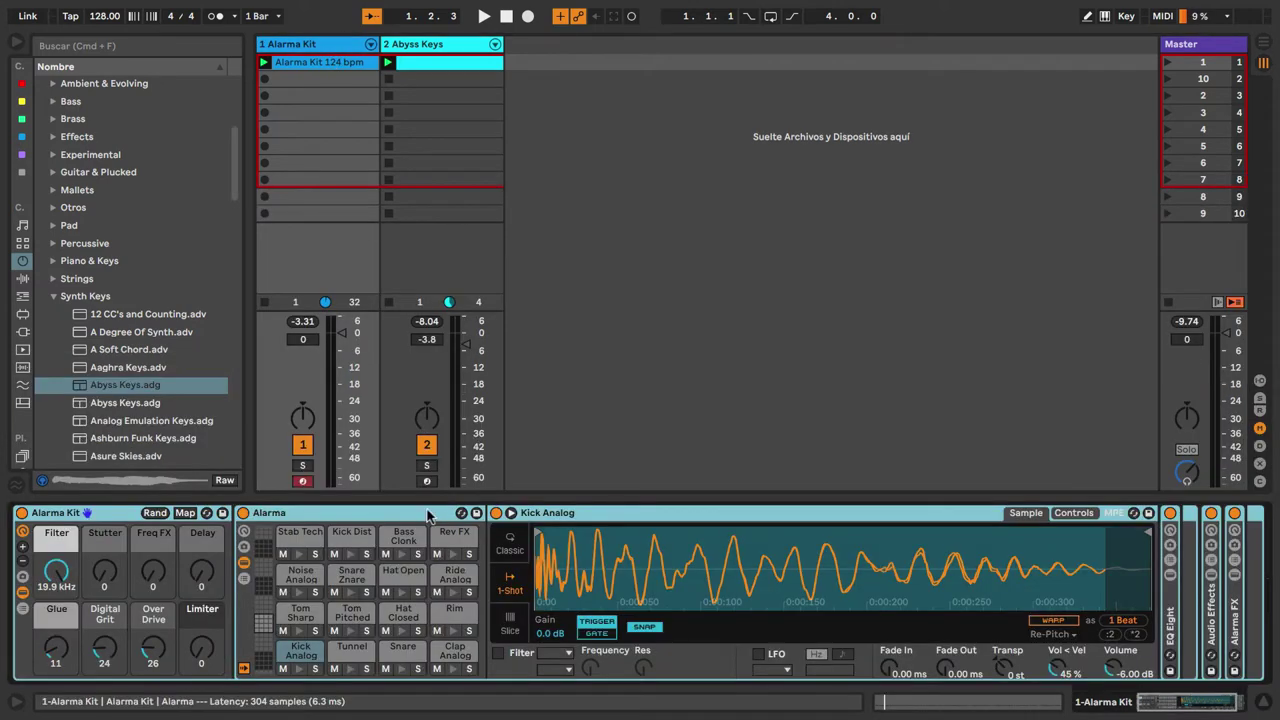
click(452, 651)
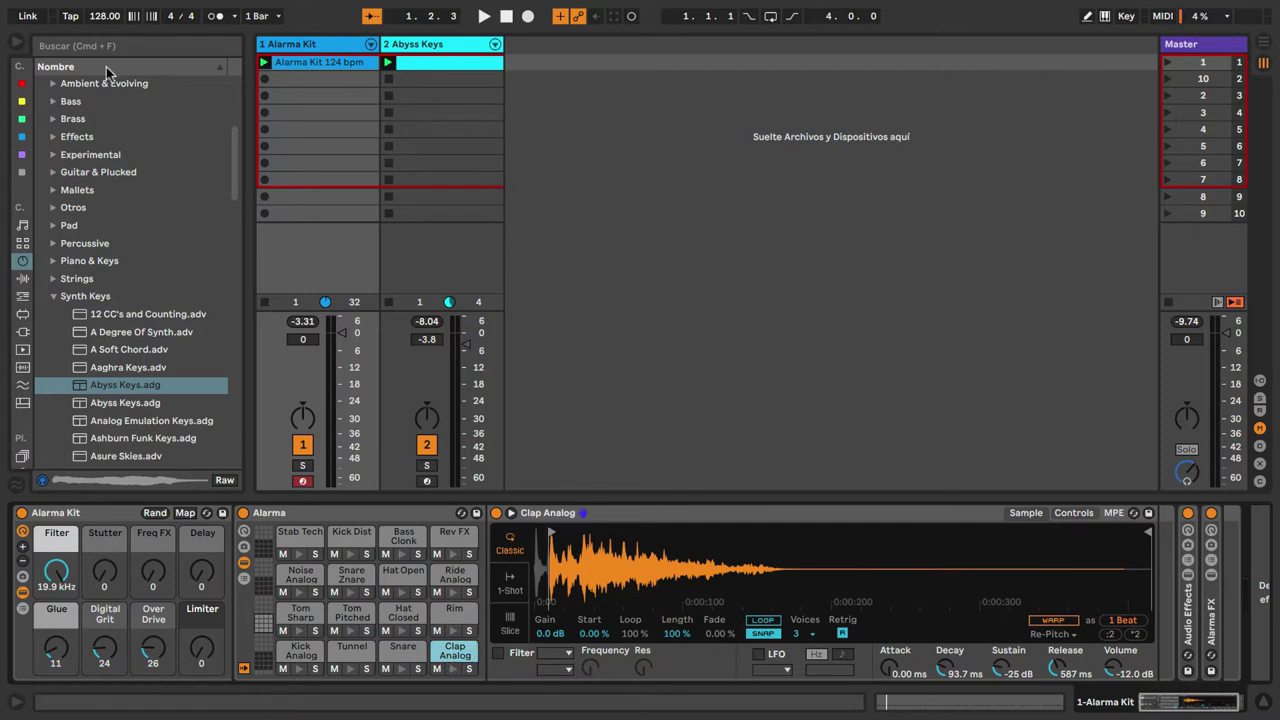
click(90, 45)
text(expre)
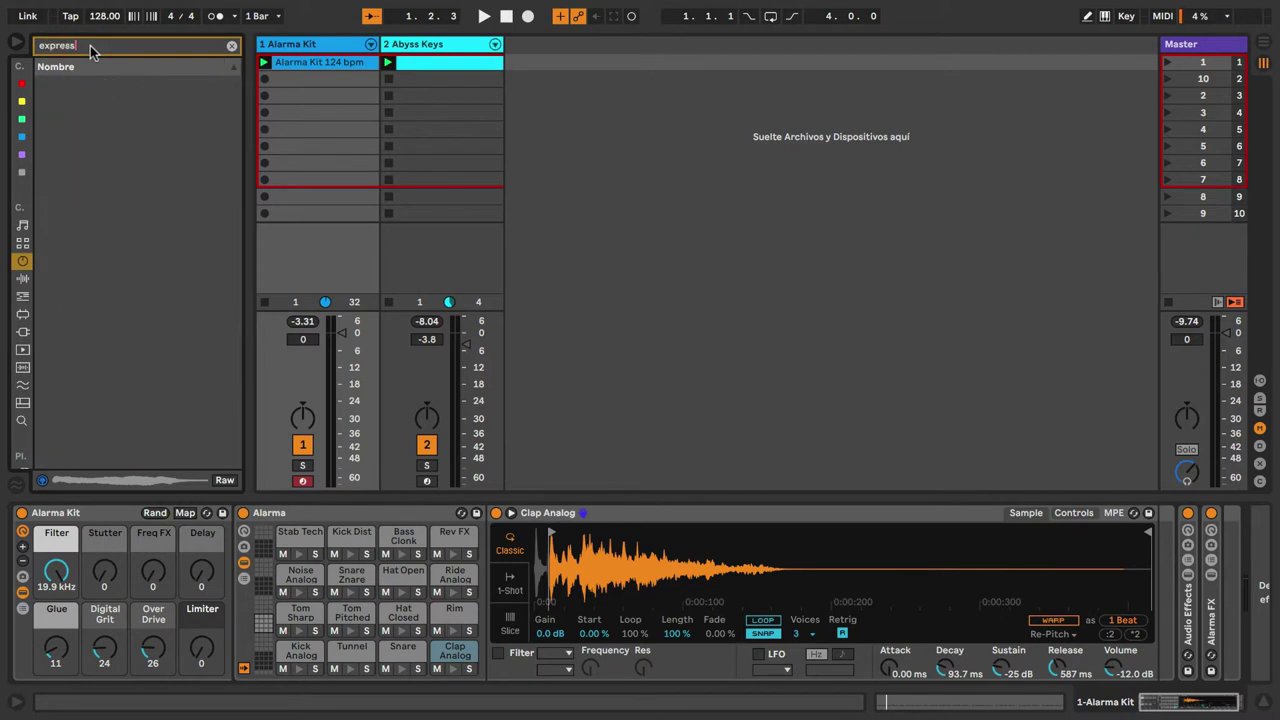
text(ss)
click(21, 420)
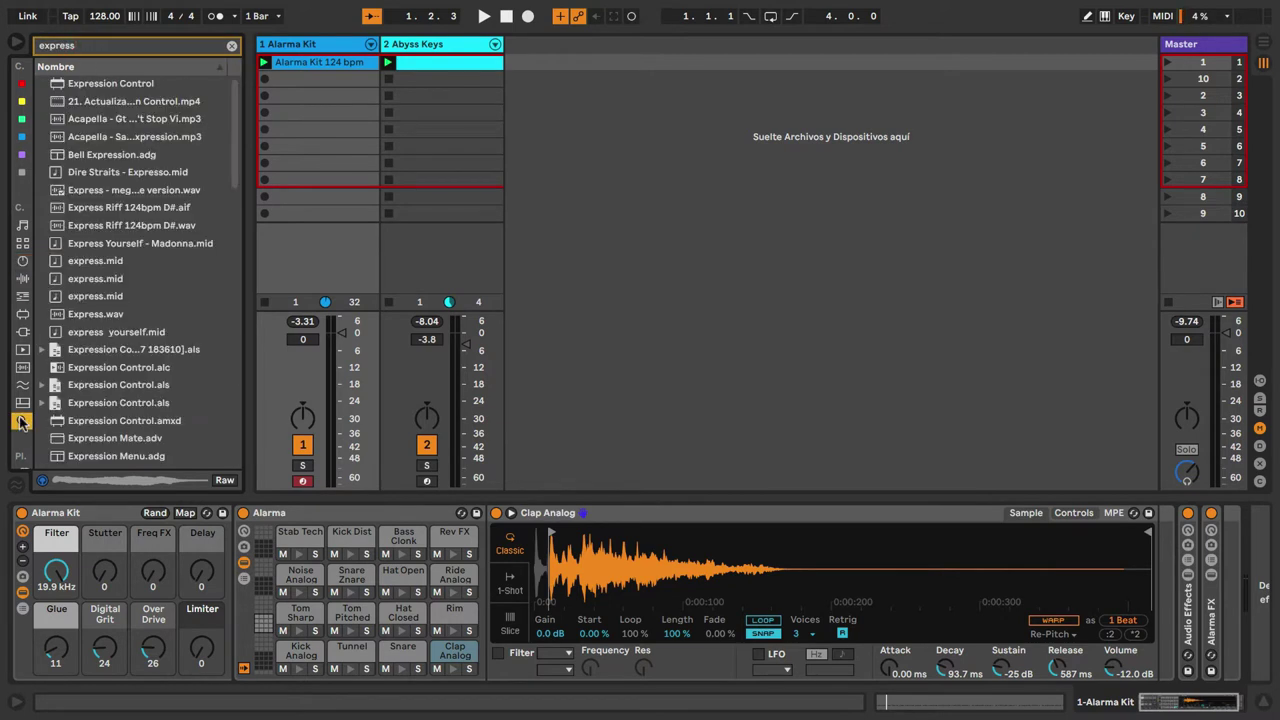
drag(121, 90, 453, 660)
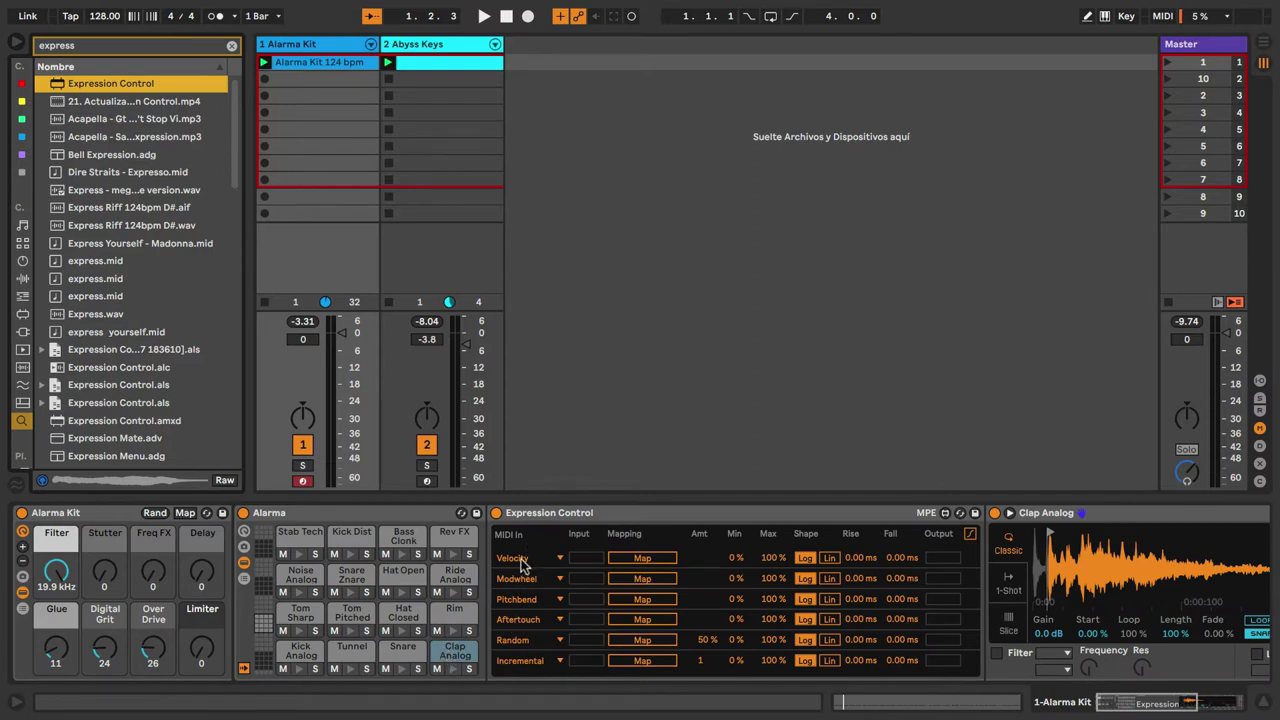
Examine the Clap Analog notes in the Alarma Kit clip, zooming in on their lane
key(shift+Tab)
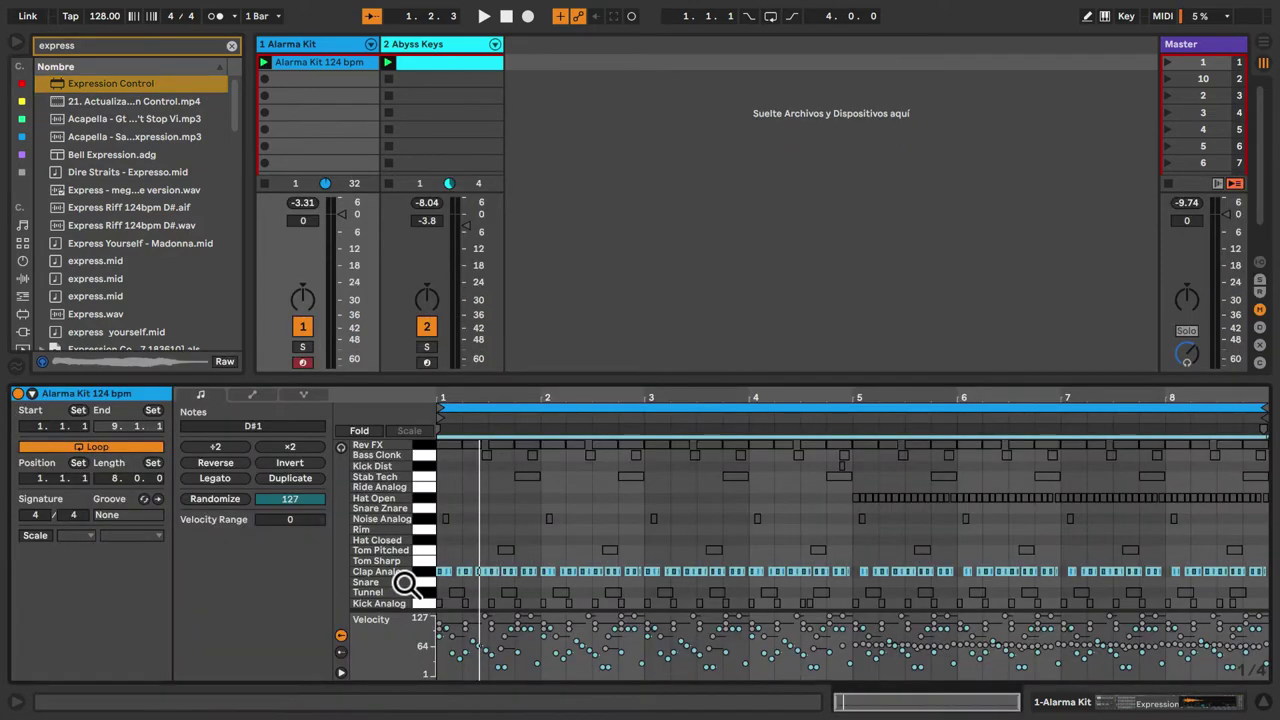
drag(406, 579, 560, 574)
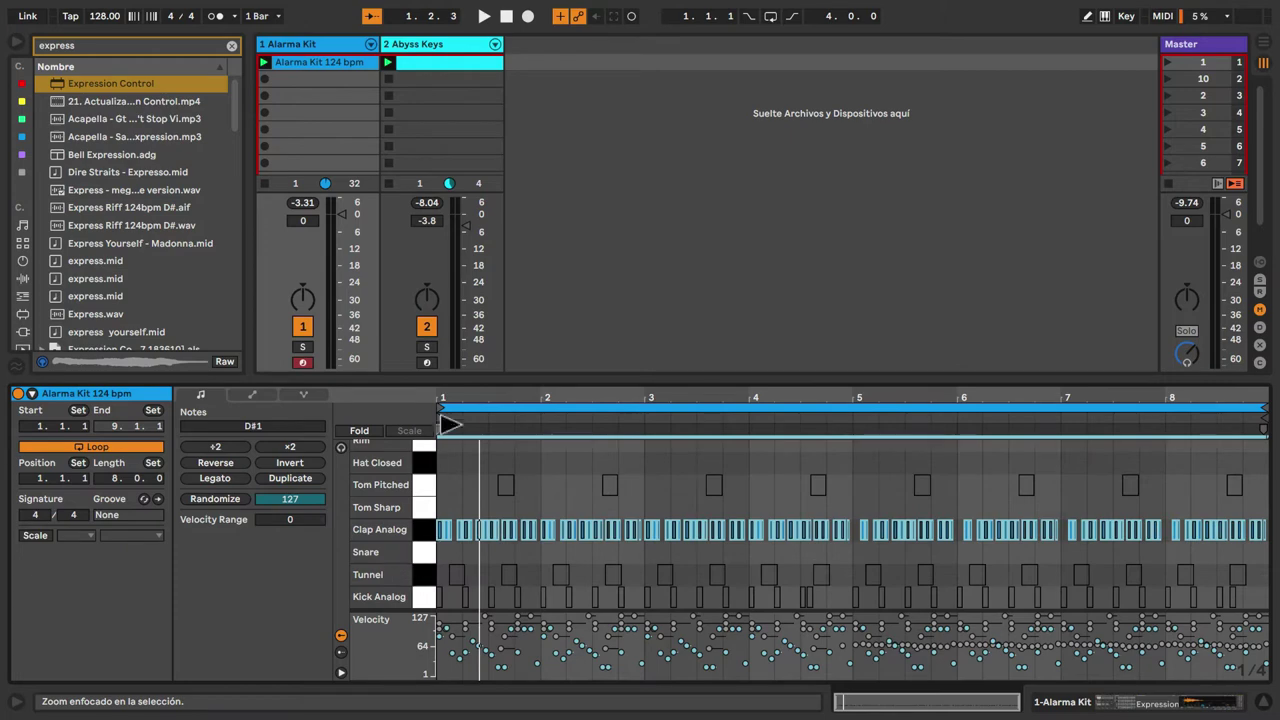
drag(452, 405, 452, 440)
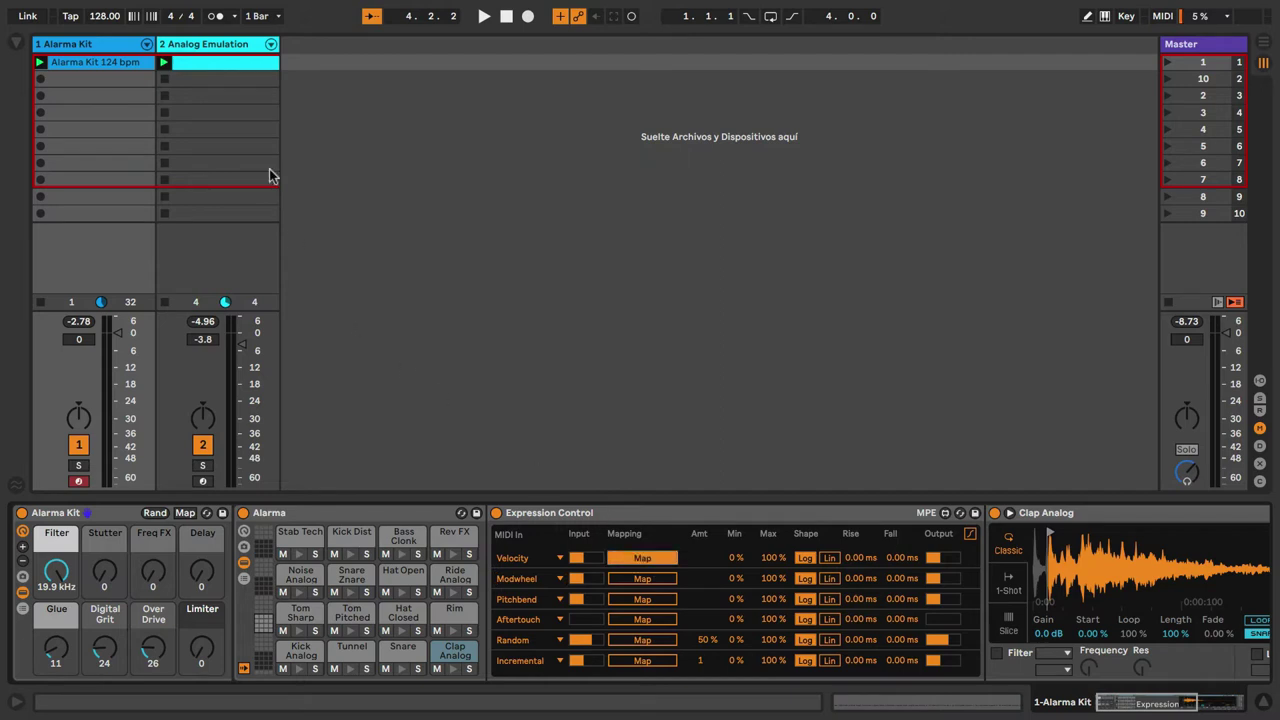
Show the Analog Emulation Keys devices and listen to both tracks playing together
click(231, 46)
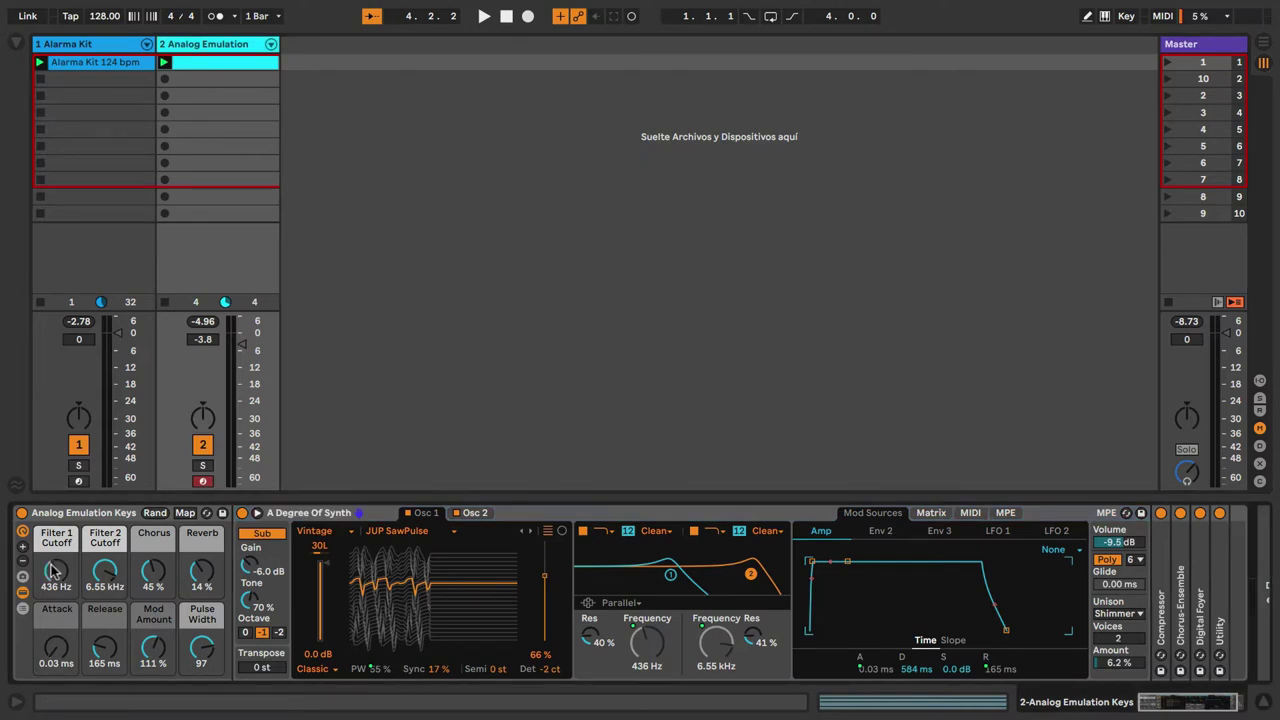
key(space)
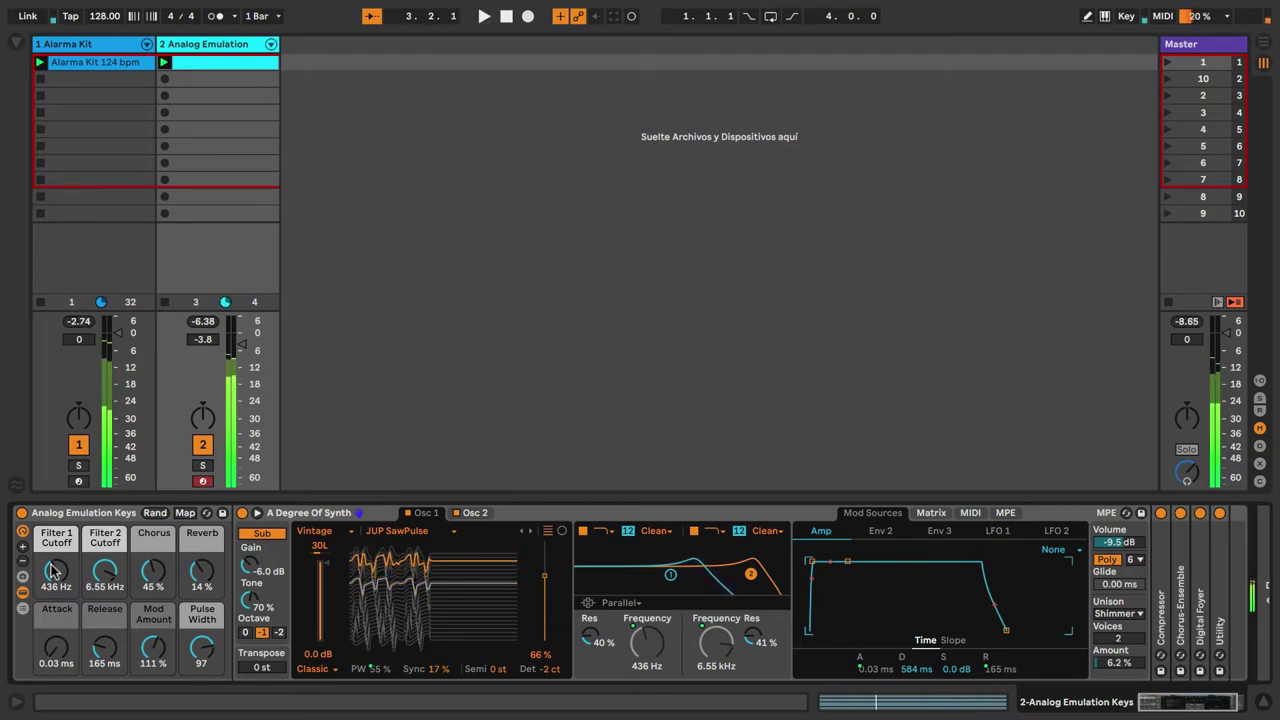
key(space)
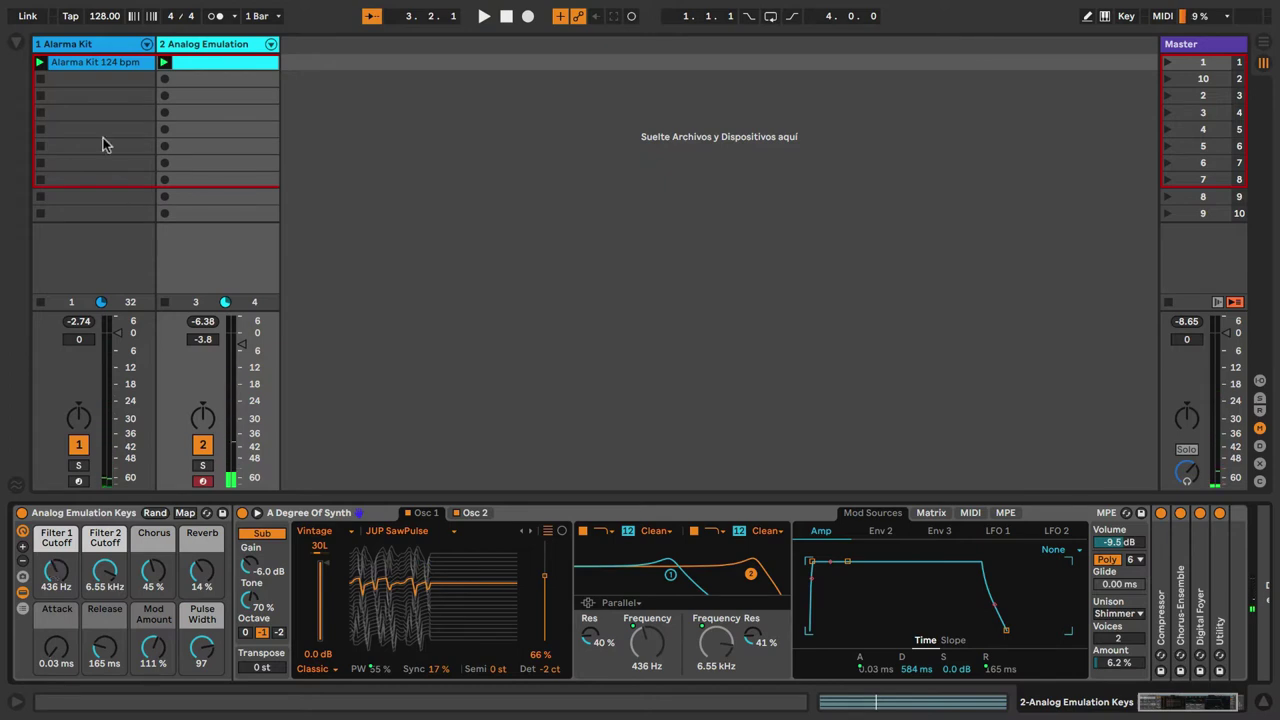
Map Expression Control's first Velocity row to the Filter 1 Cutoff macro of Analog Emulation Keys and play both tracks
click(100, 45)
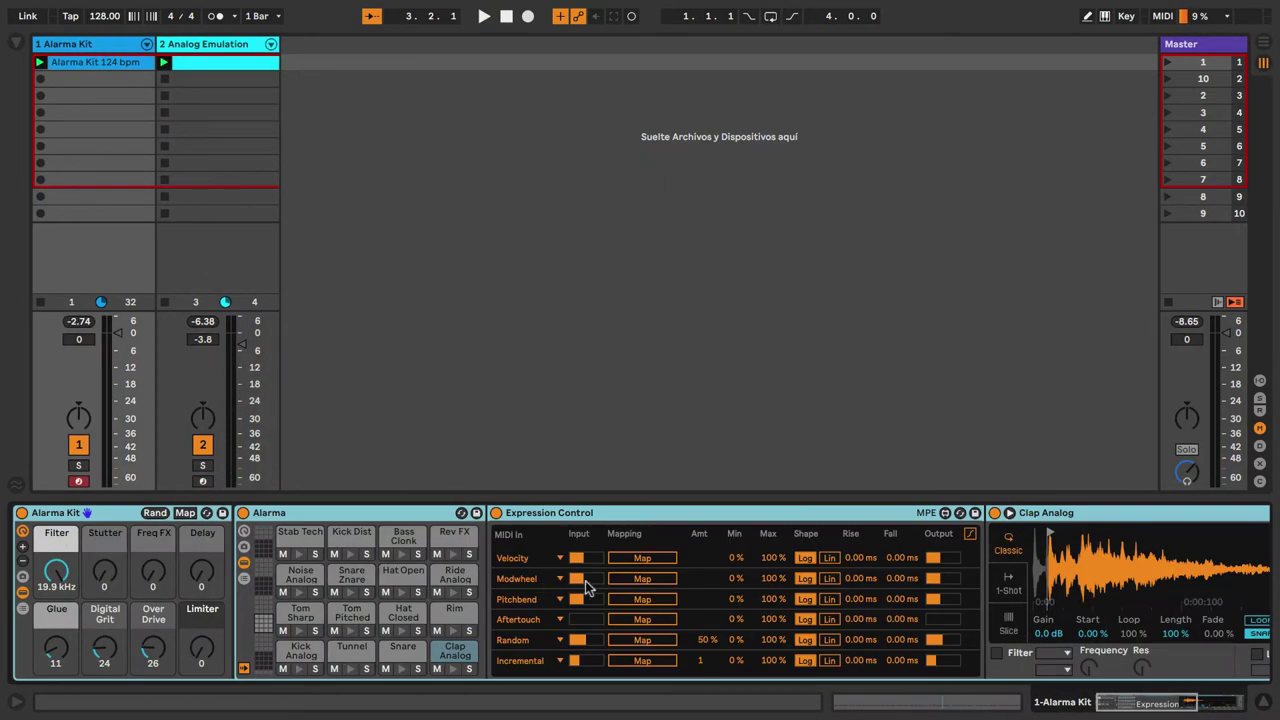
click(645, 558)
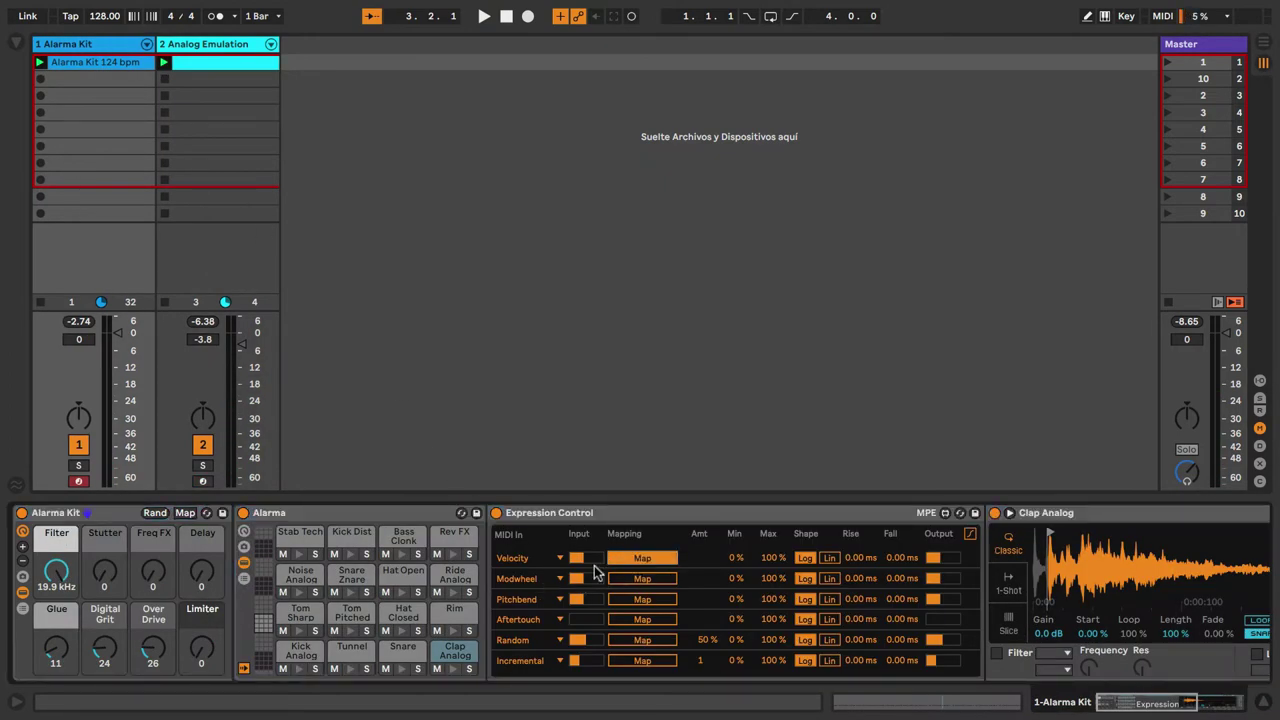
click(240, 45)
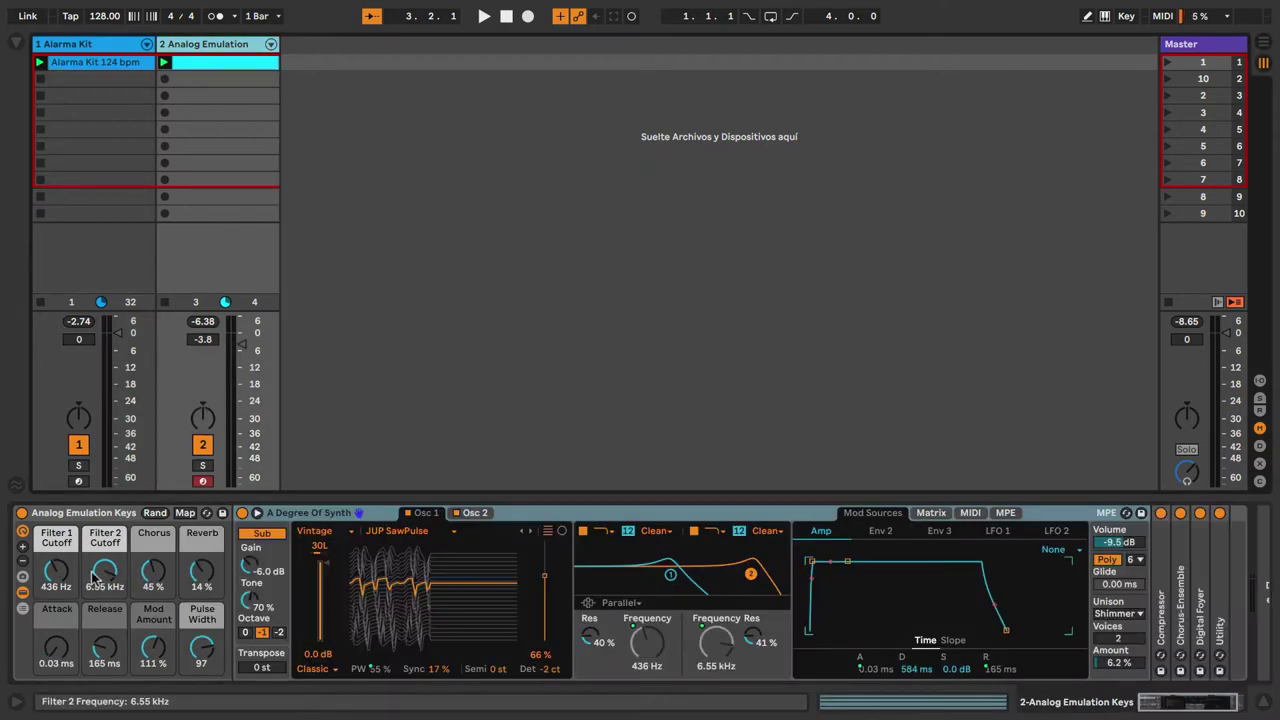
key(space)
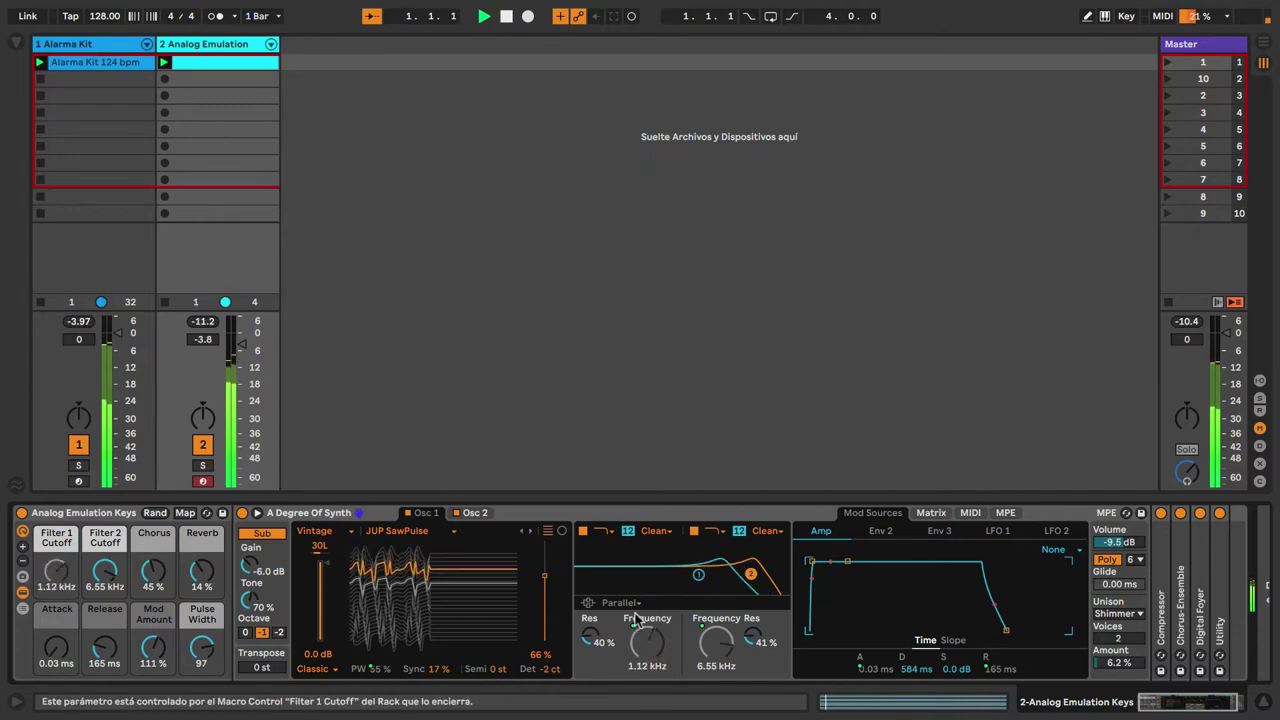
Set Expression Control's second row to Velocity, map it to the synth rack's Attack macro, and listen to the modulation
click(122, 45)
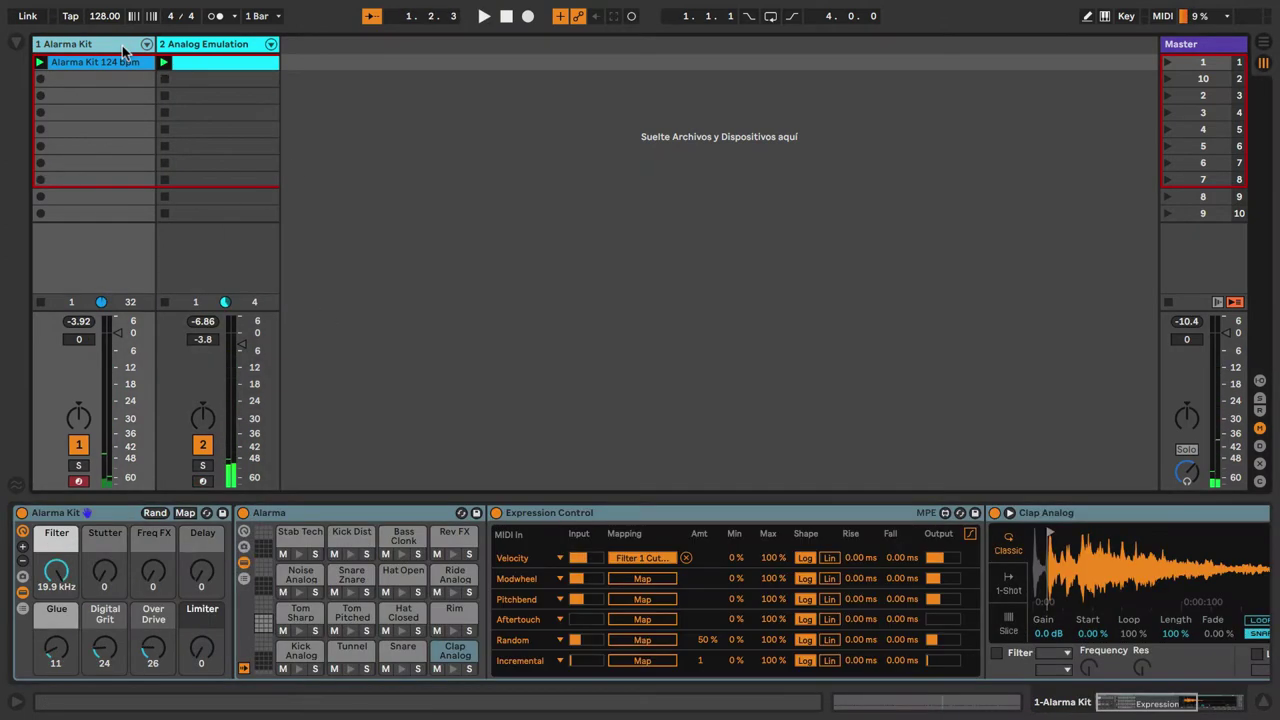
click(526, 582)
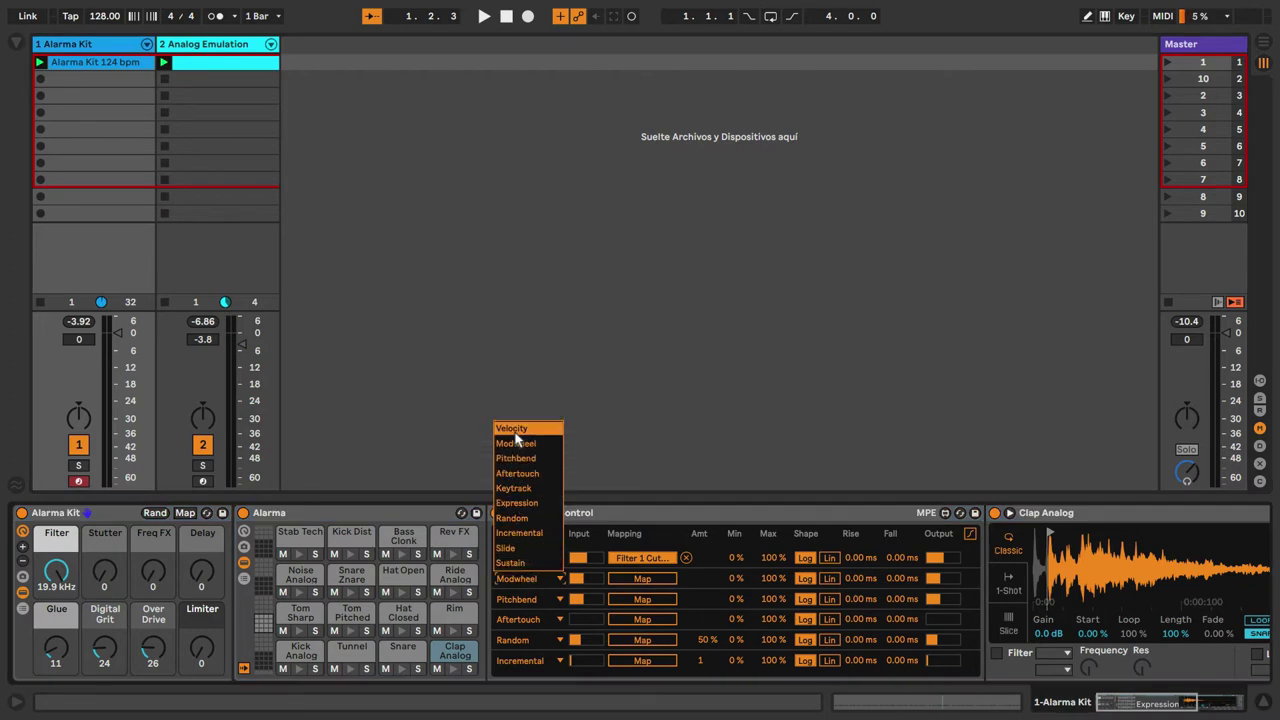
click(517, 430)
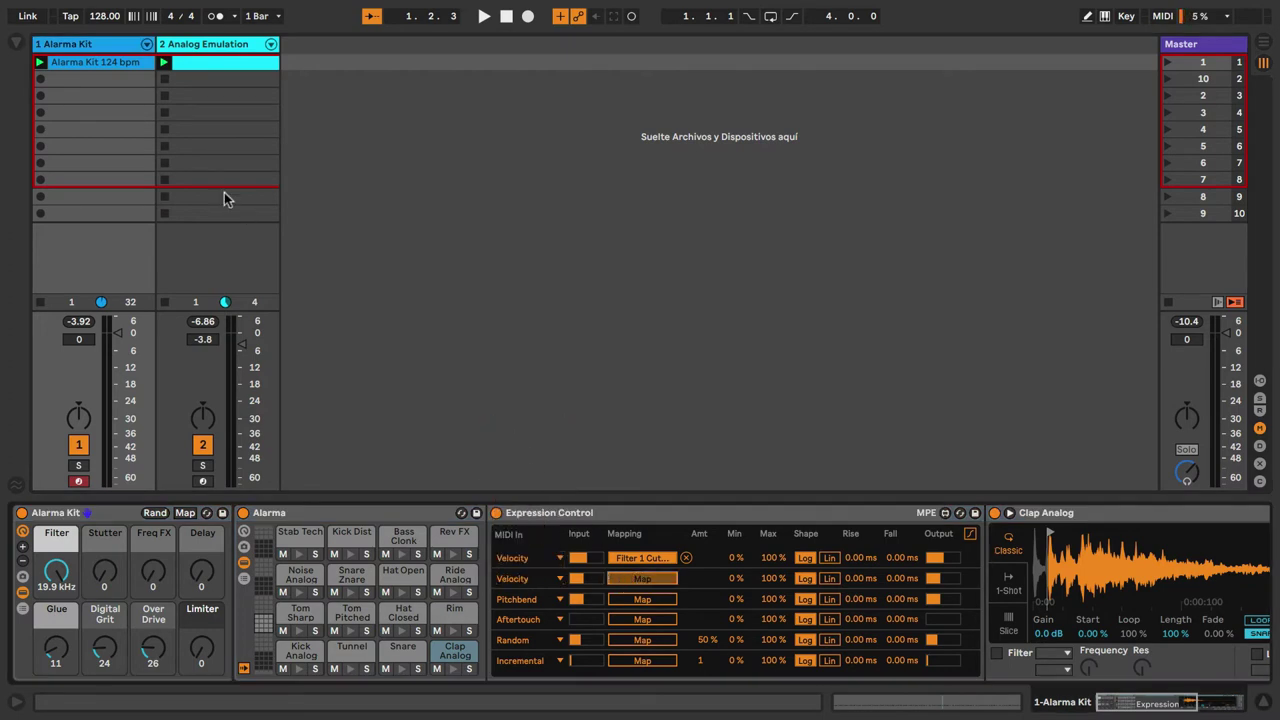
click(208, 46)
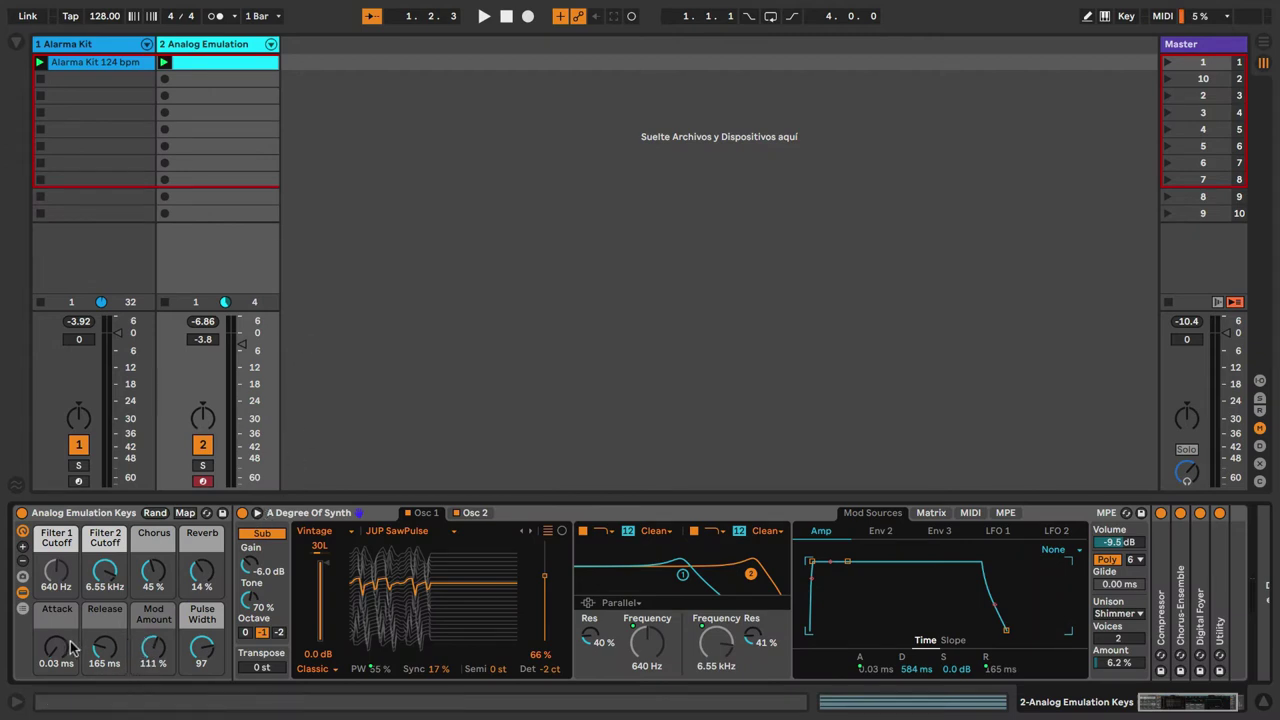
drag(70, 648, 62, 646)
key(space)
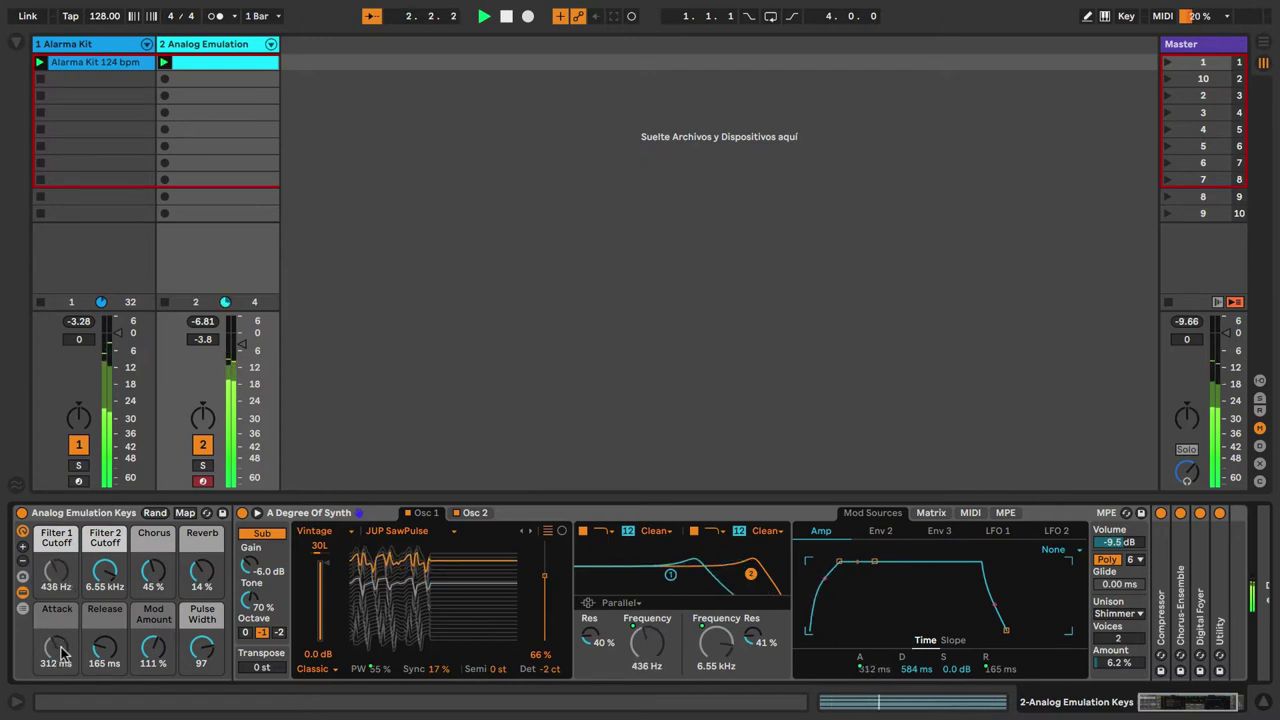
Set Expression Control's third row to Velocity, map it to the synth rack's Reverb macro, and play the result
click(120, 44)
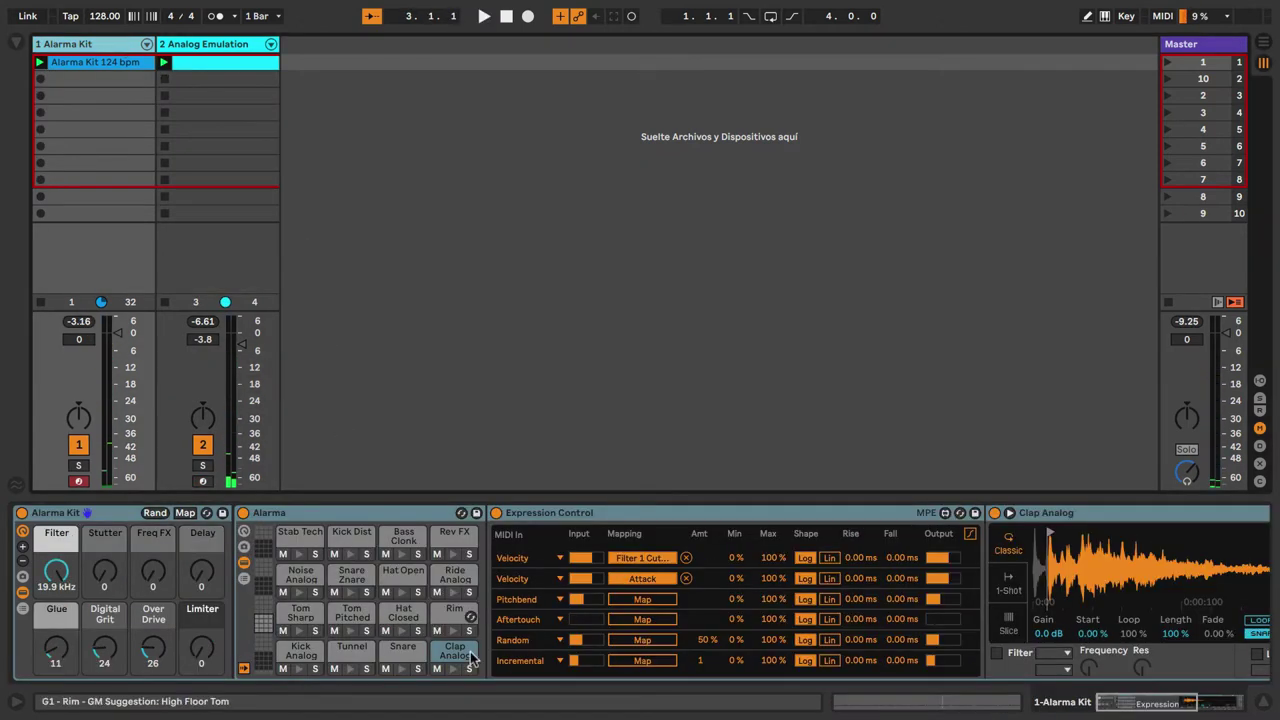
click(545, 603)
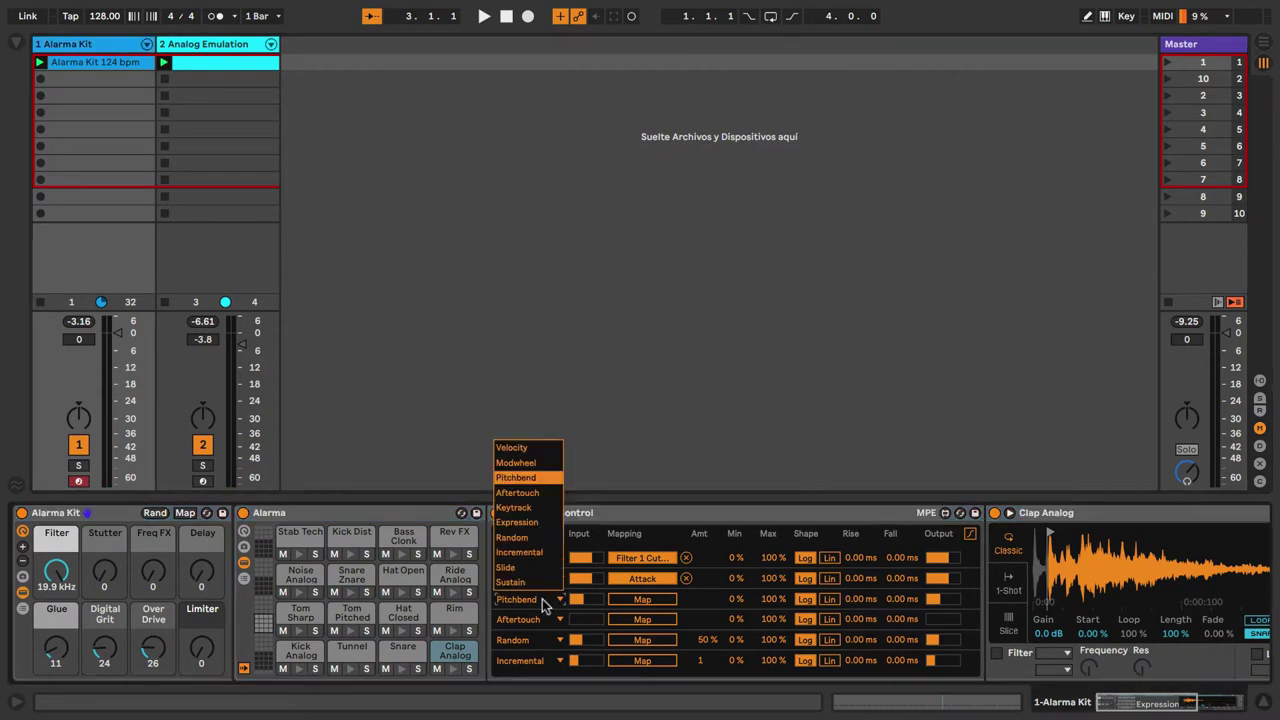
click(522, 450)
click(628, 599)
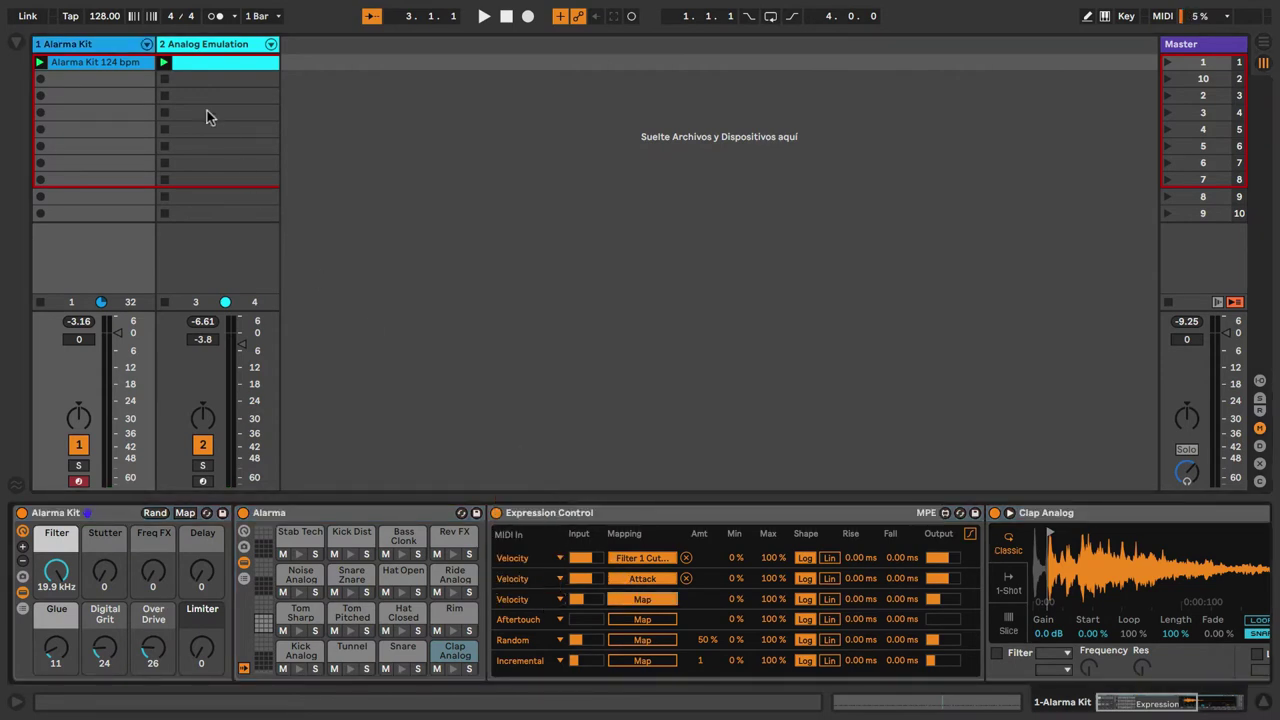
click(182, 43)
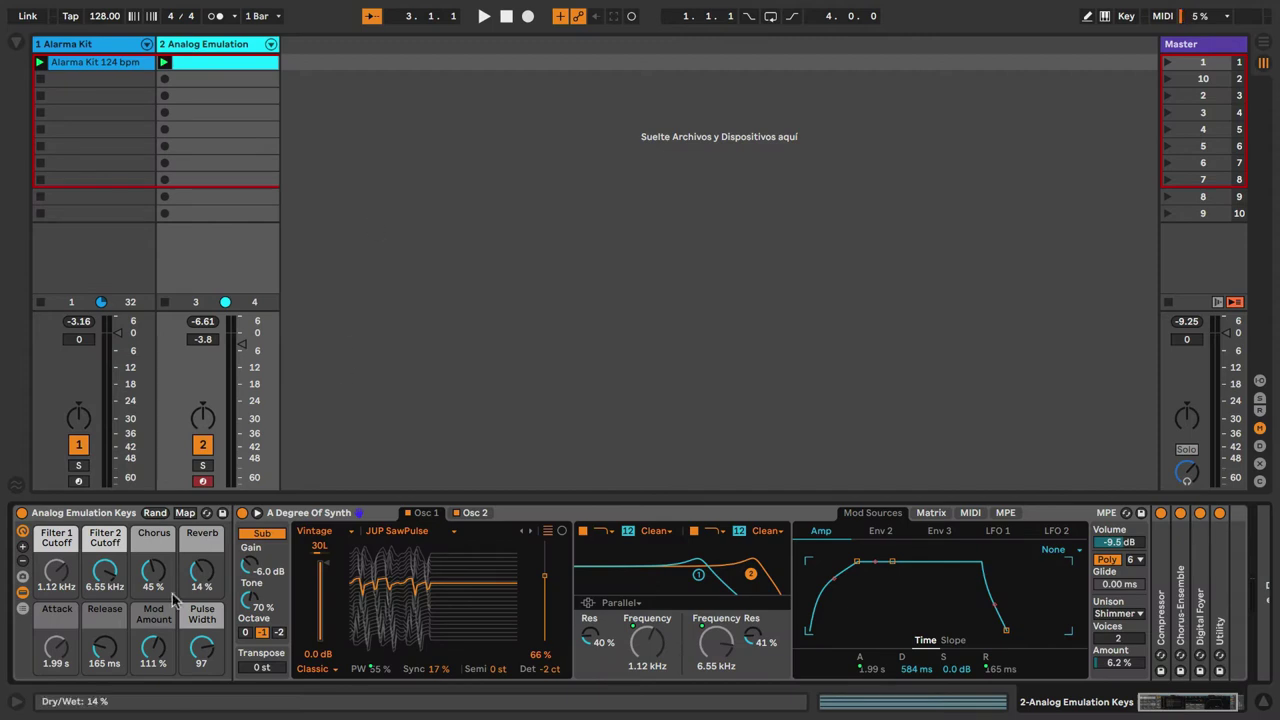
key(space)
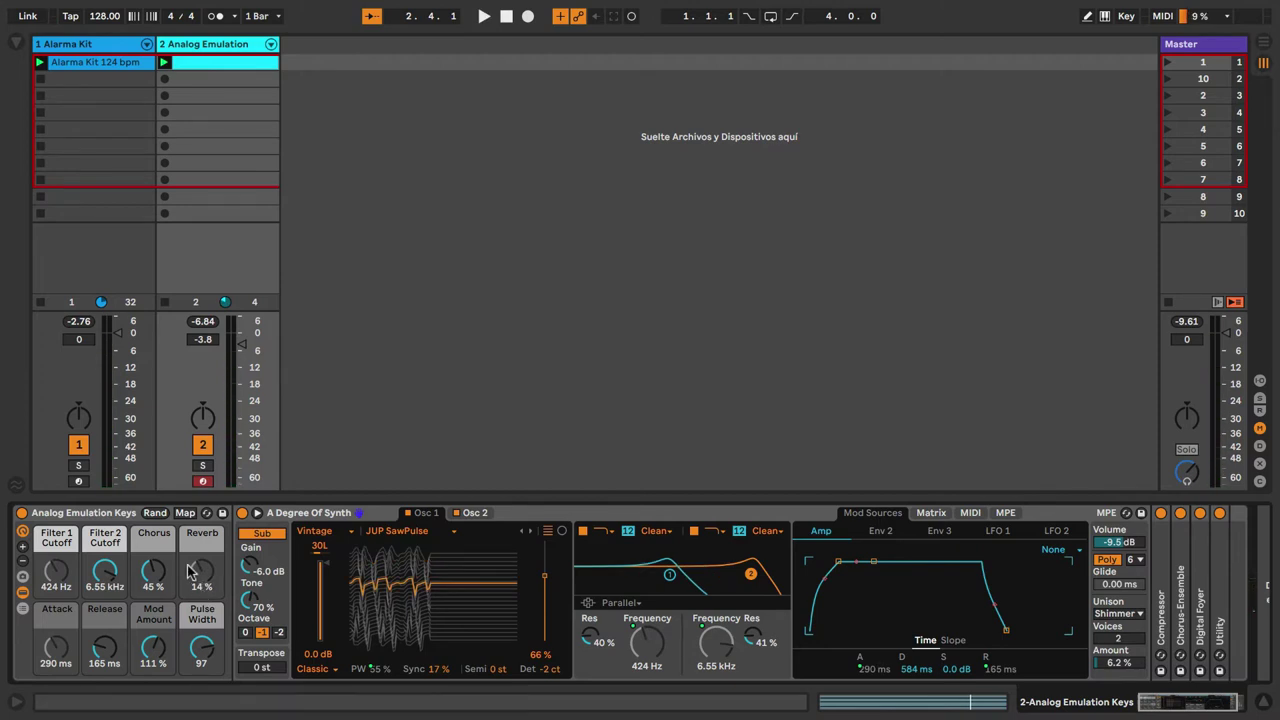
Set Expression Control's fourth row to Velocity, map it to the synth rack's Filter 2 Cutoff macro, and play the result
click(100, 46)
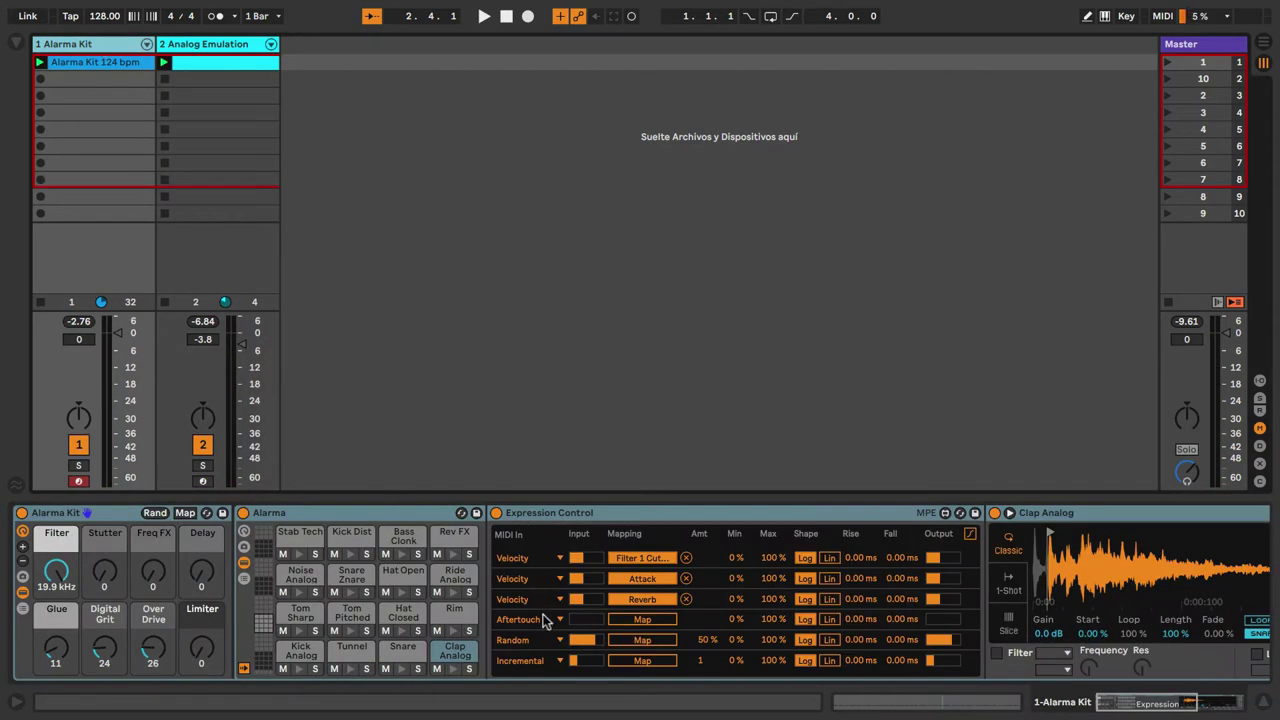
click(560, 620)
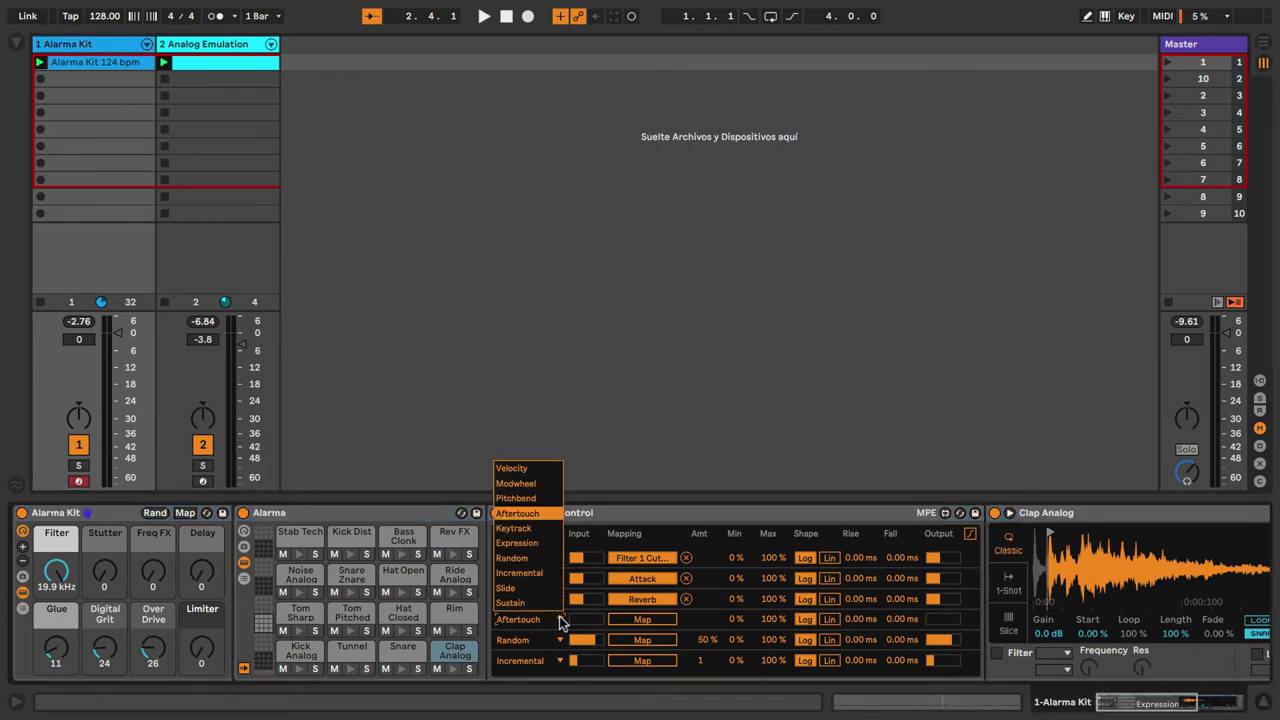
click(520, 469)
click(237, 68)
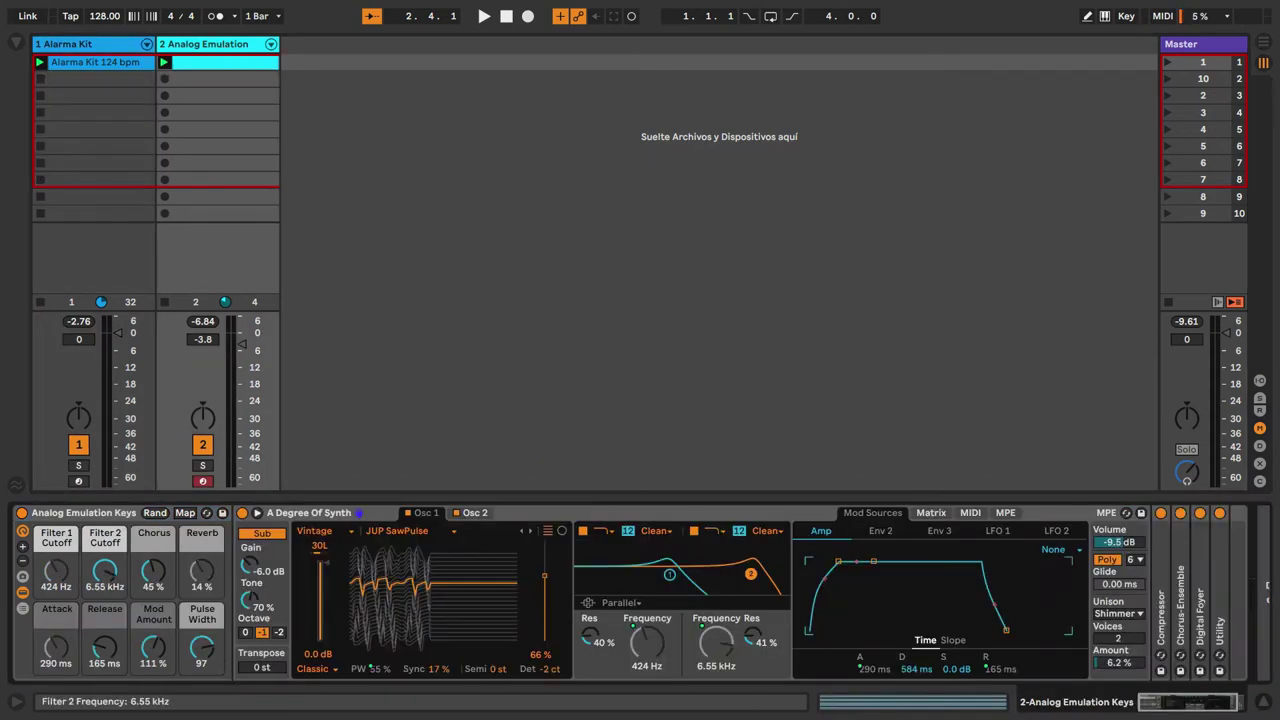
click(105, 578)
key(space)
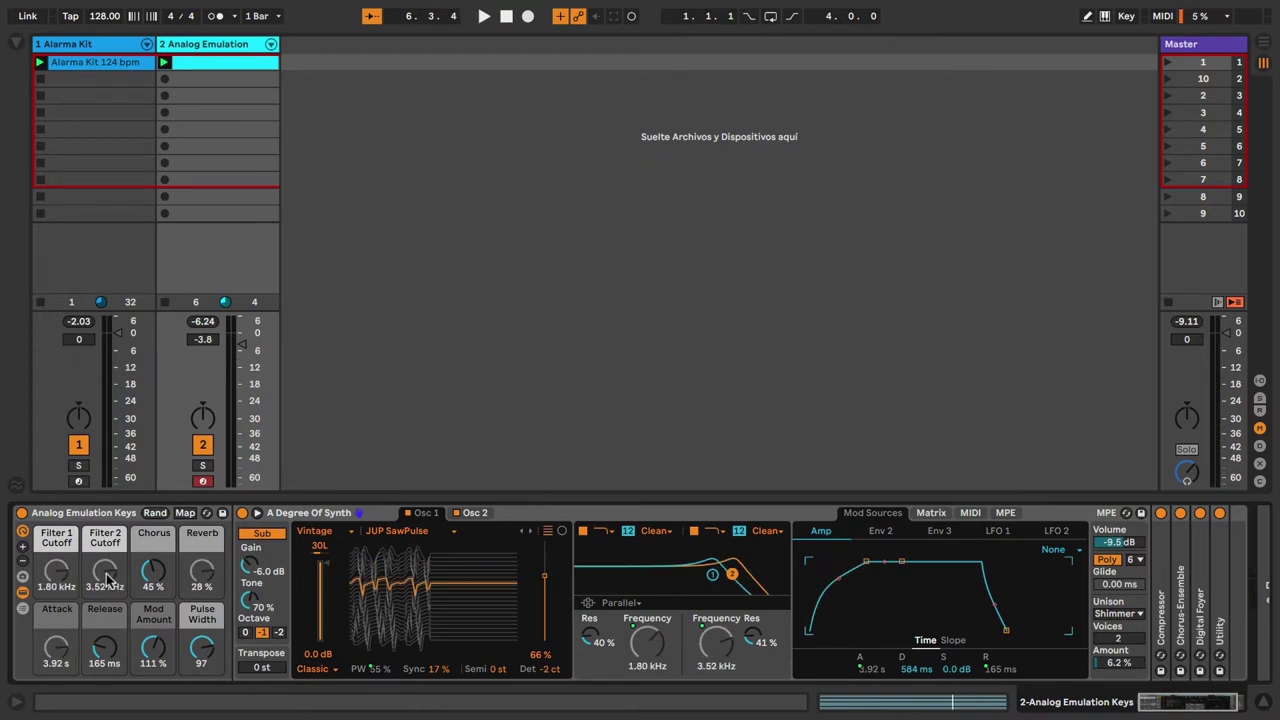
Activate all notes in the Alarma Kit 124 bpm clip and play both tracks, briefly soloing the Analog Emulation track
double_click(125, 63)
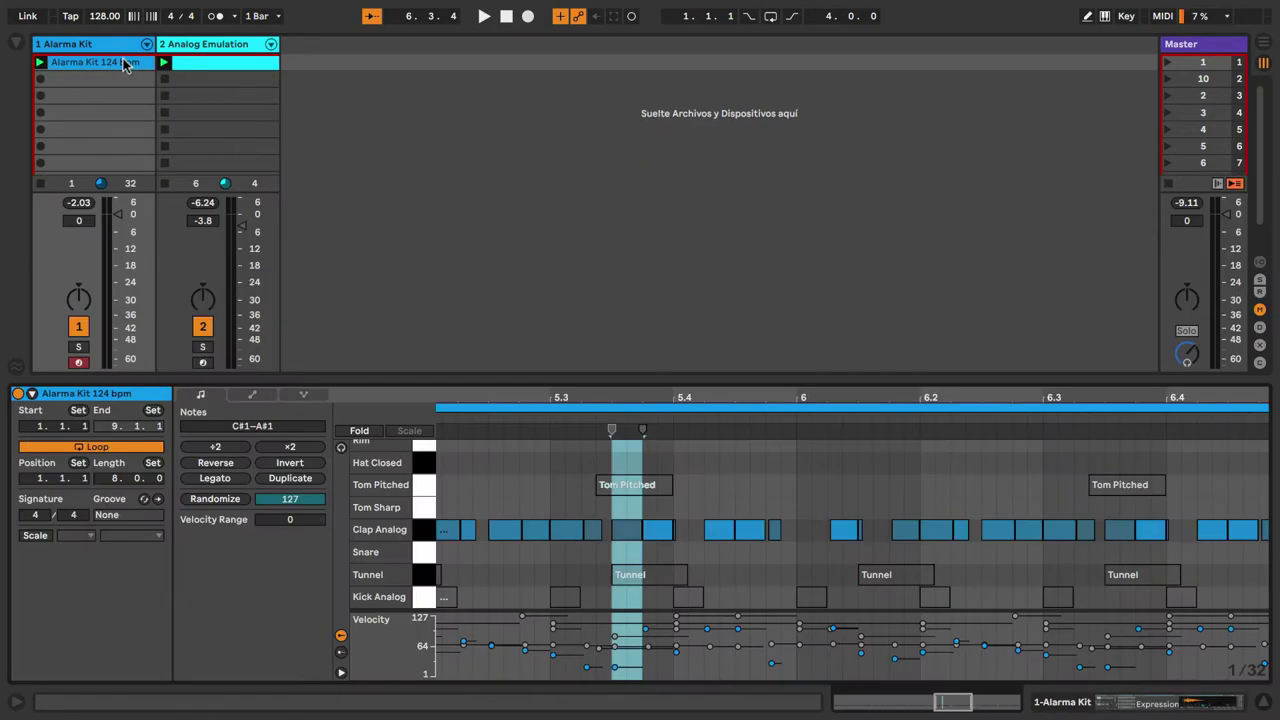
click(489, 484)
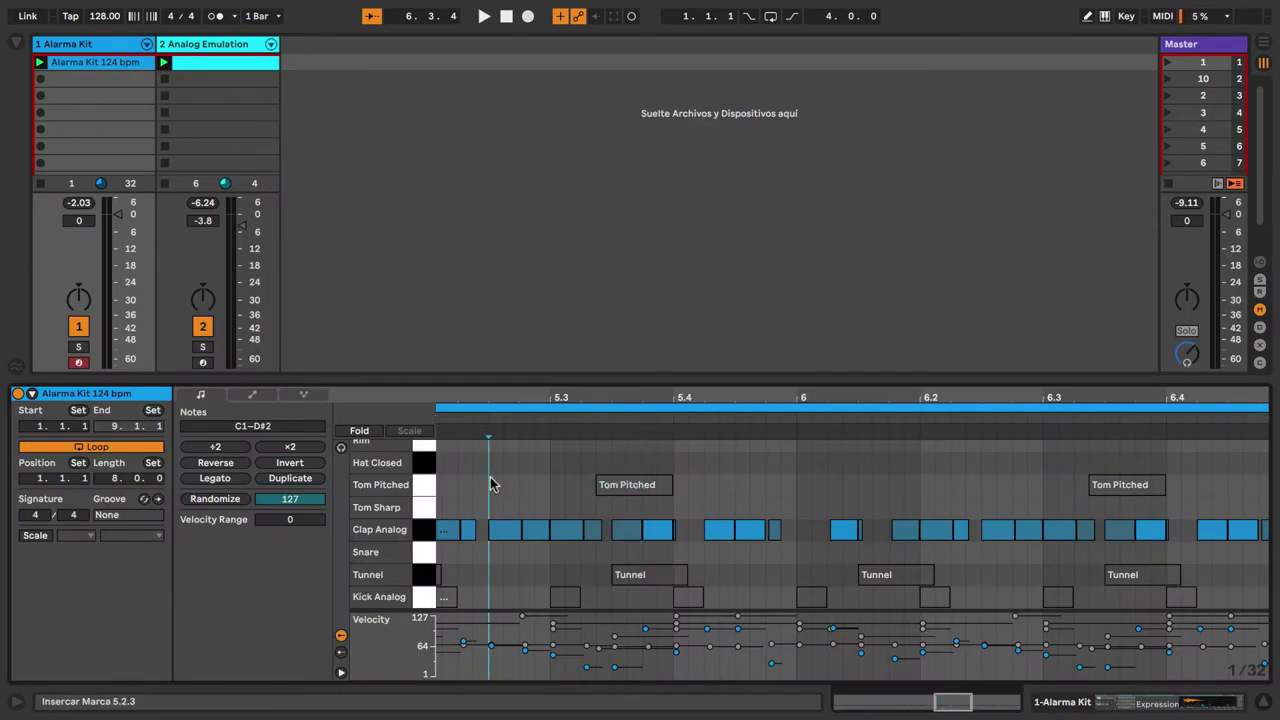
key(ctrl+a)
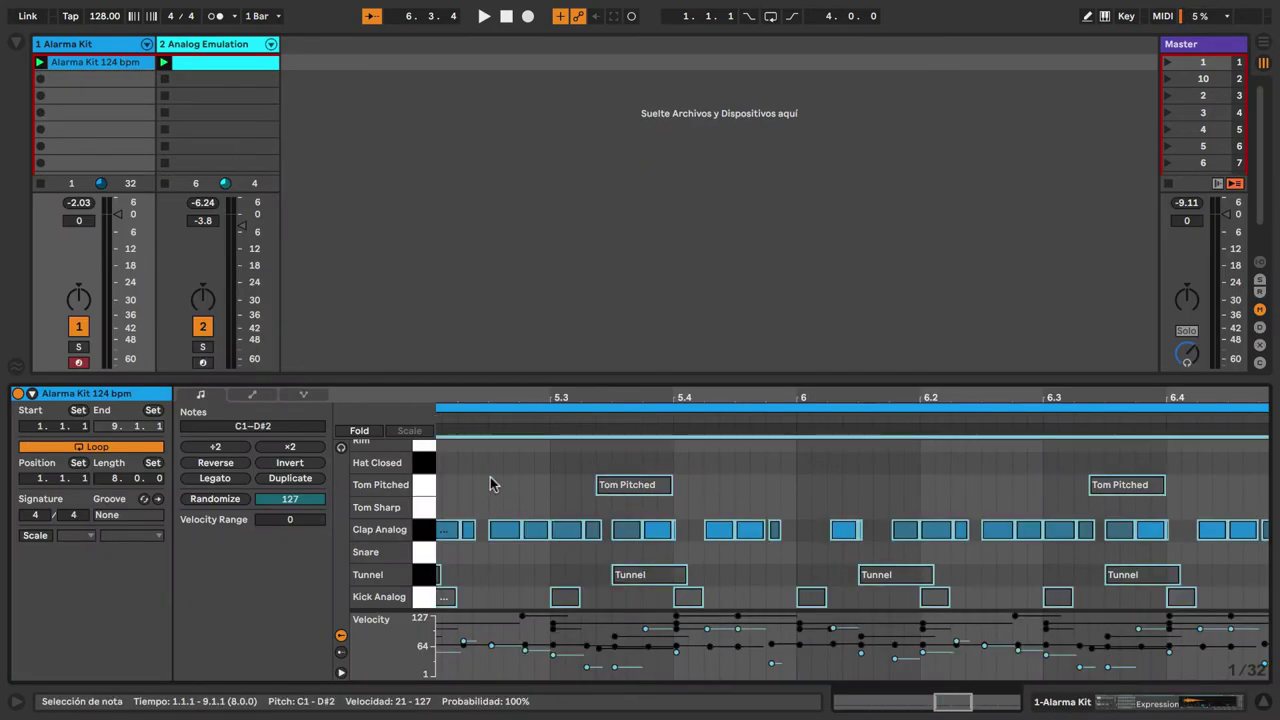
click(490, 477)
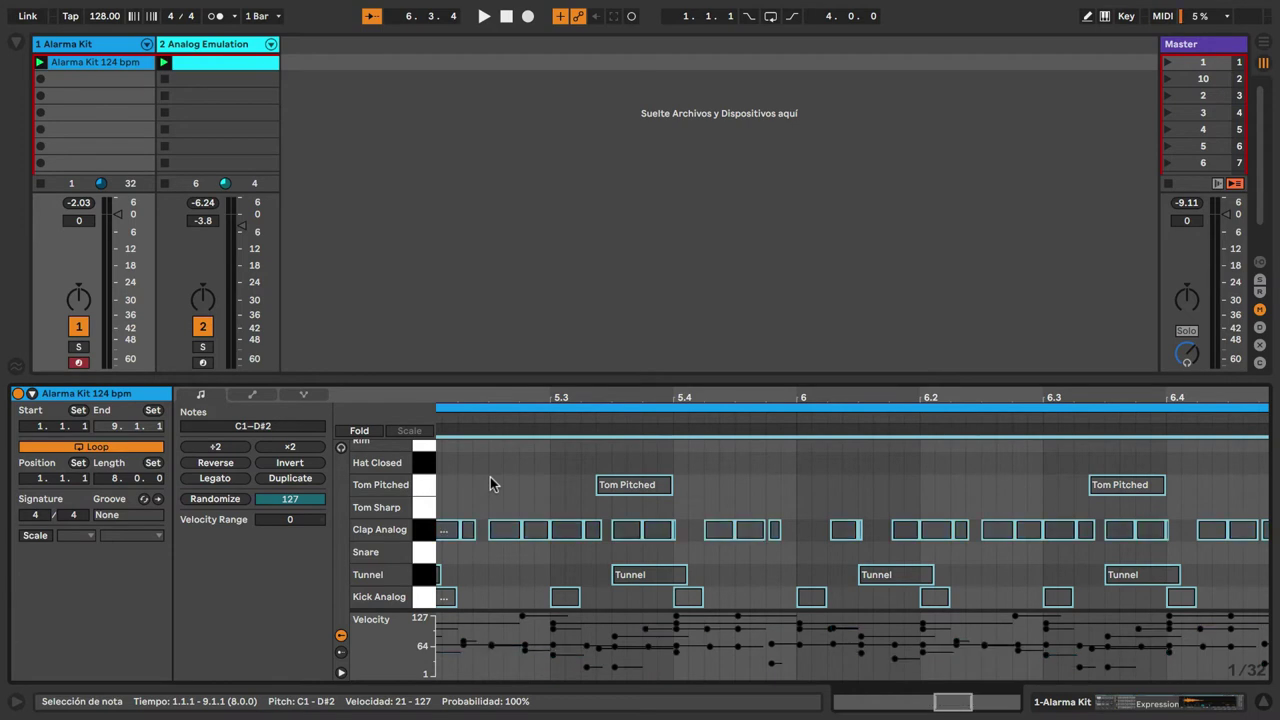
key(space)
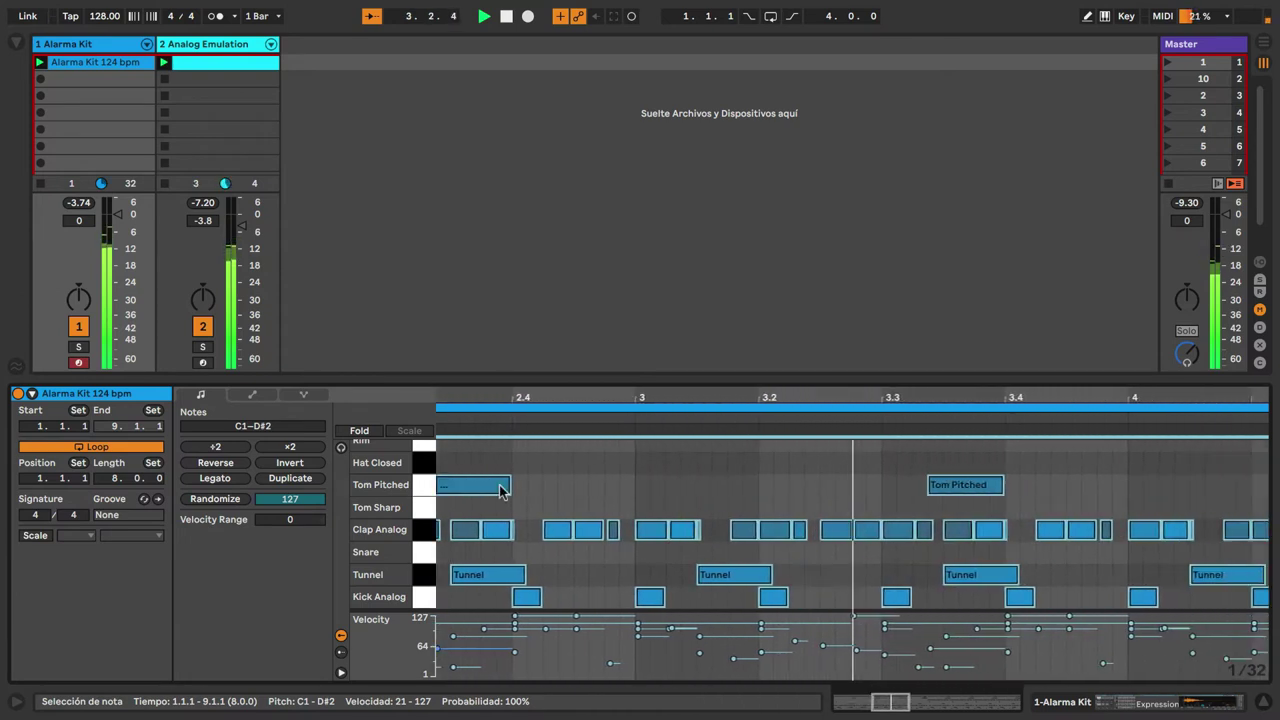
click(203, 348)
click(203, 349)
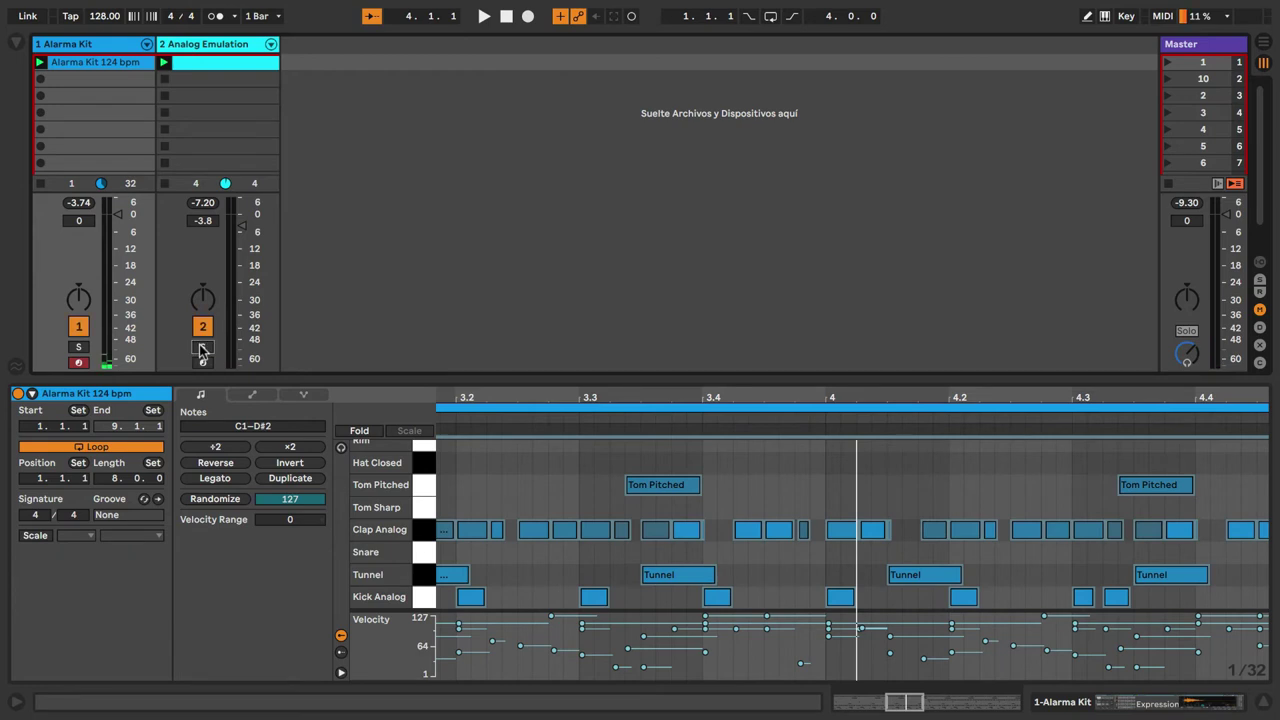
Hot-swap the A Degree Of Synth Wavetable preset for Aaghra Keys.adv from Synth Keys and start playback
click(227, 47)
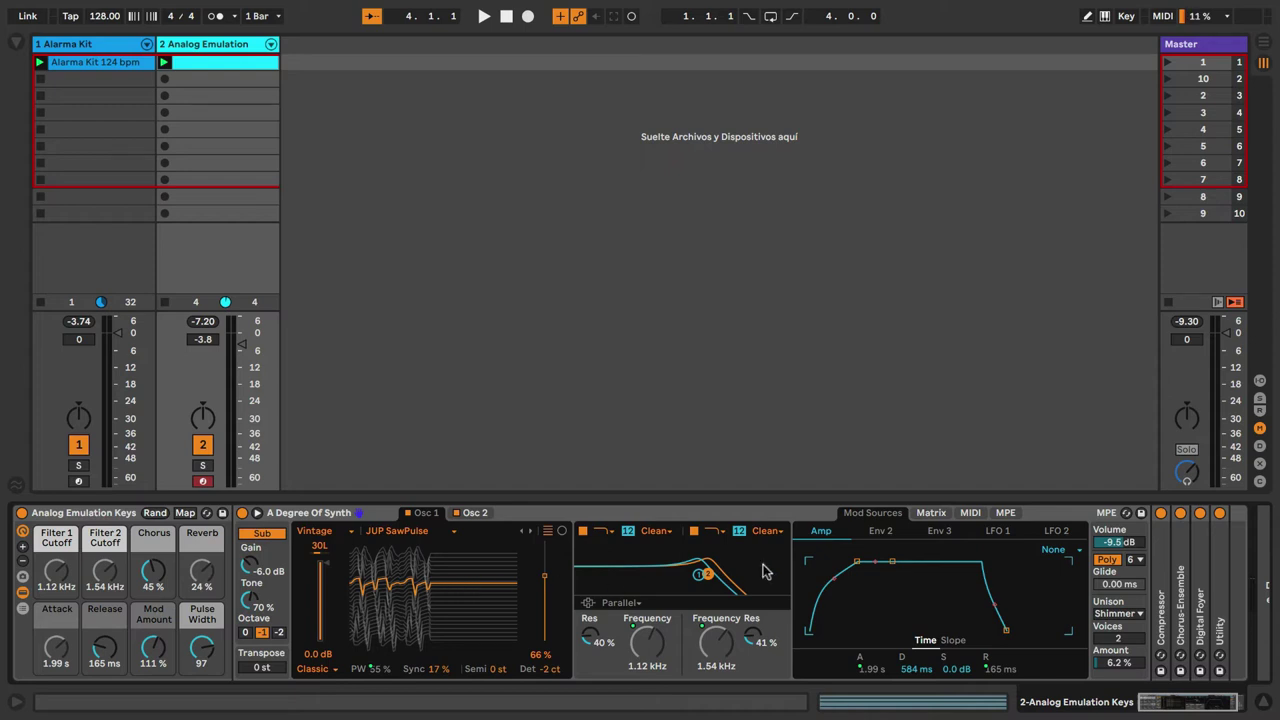
click(1070, 519)
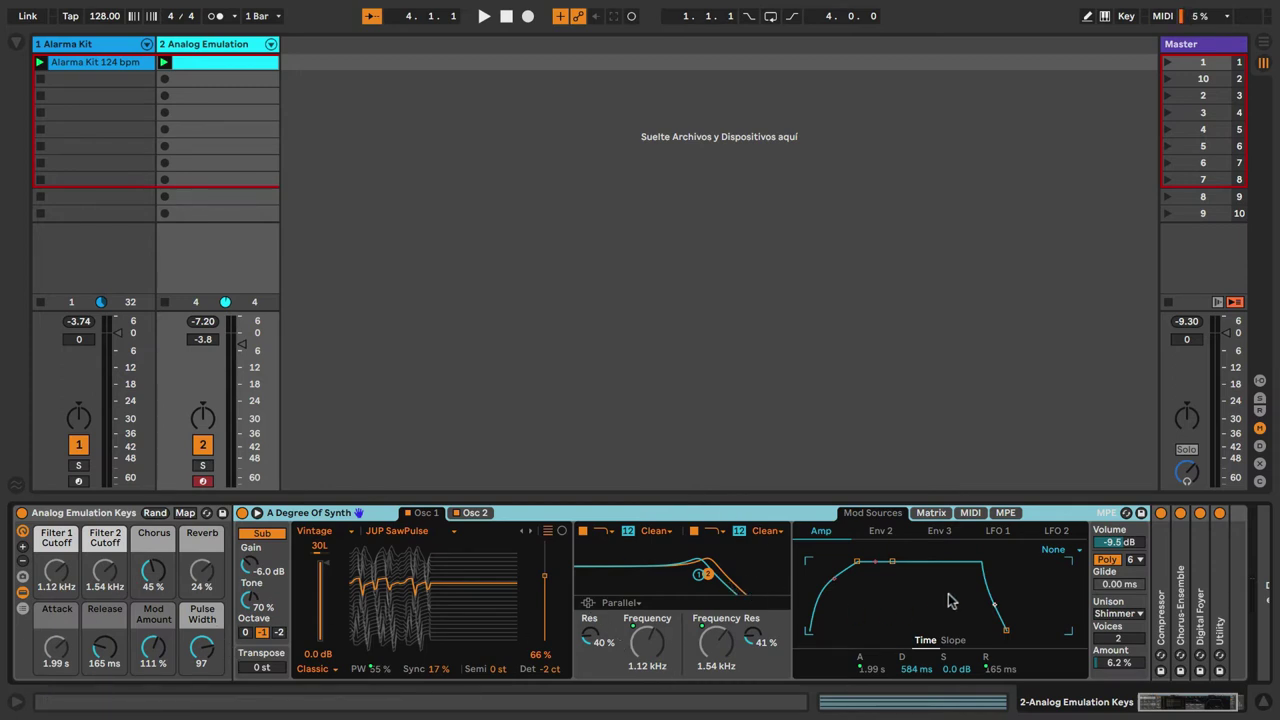
click(1126, 513)
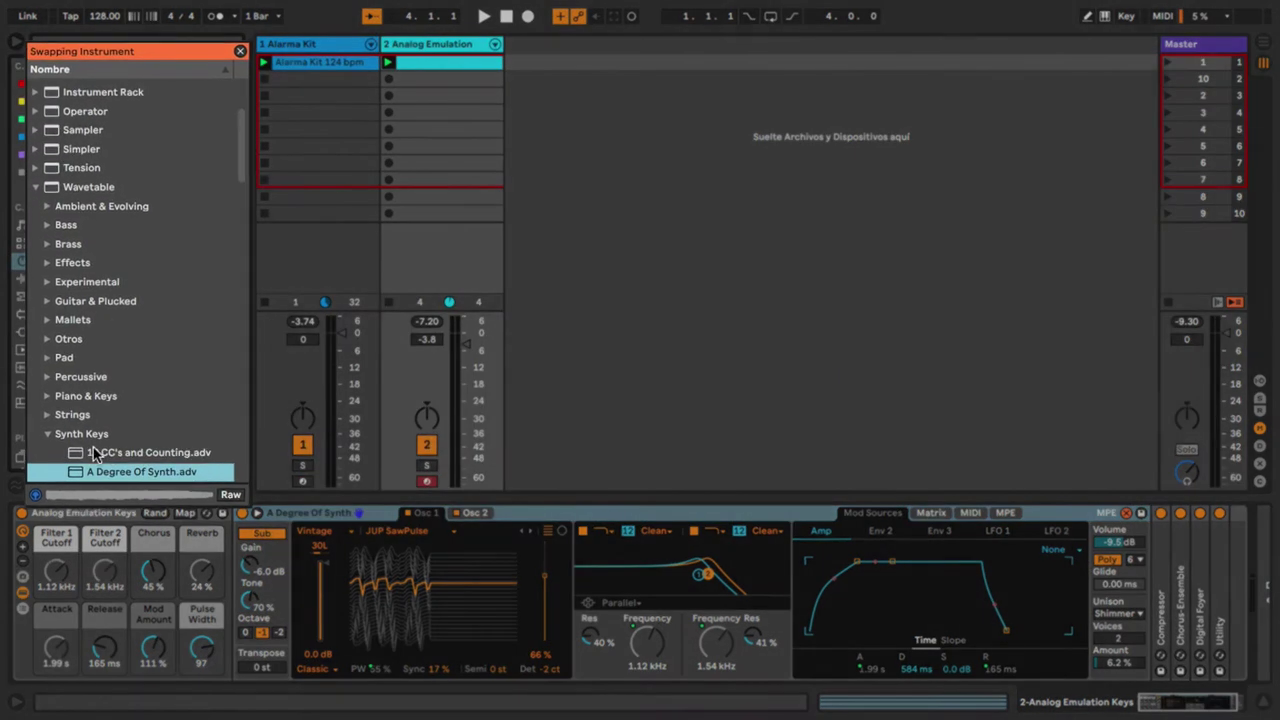
scroll(79, 463, down, 4)
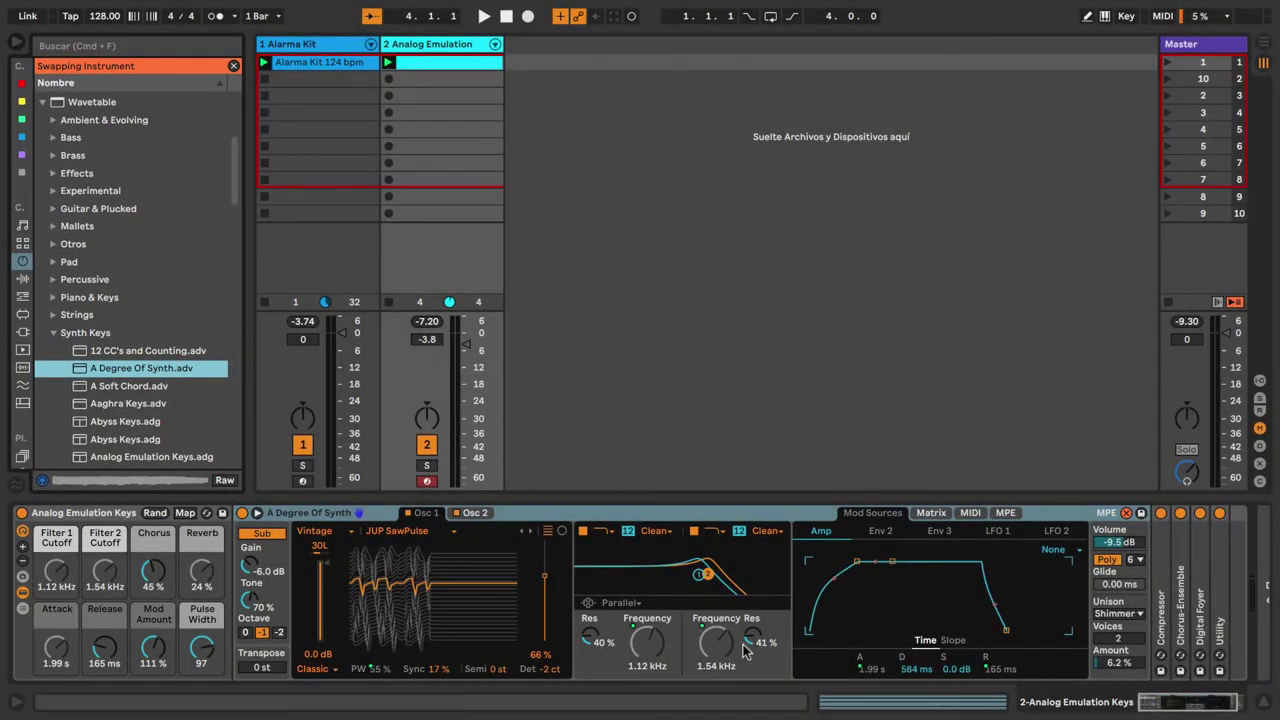
click(124, 404)
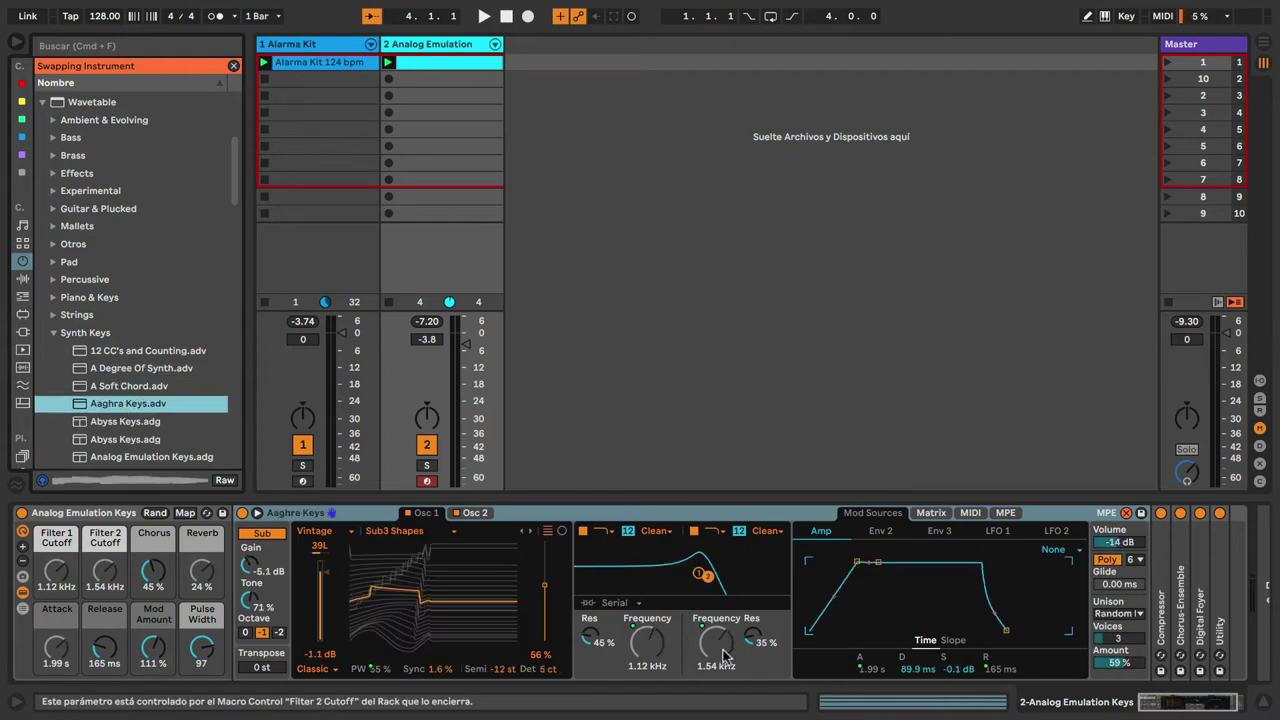
key(space)
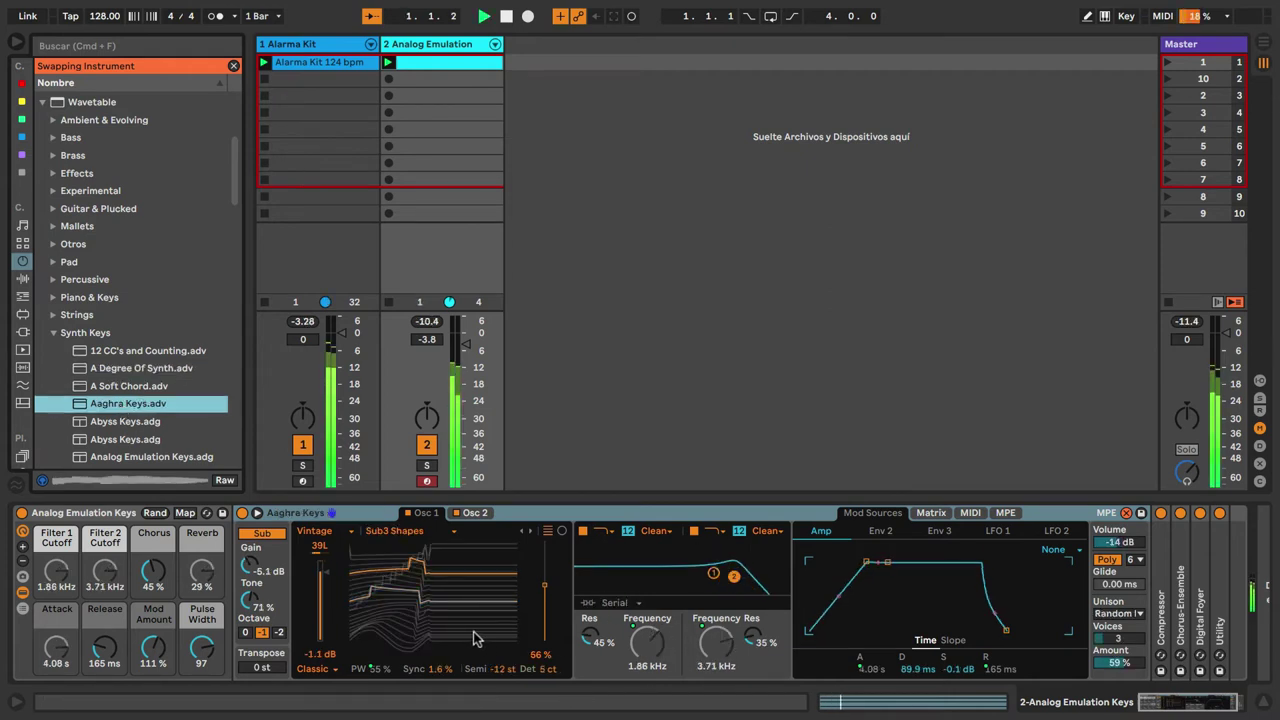
Audition the Asure Skies.adv preset during playback and replace it with Change The Table Keys.adv
scroll(138, 432, down, 3)
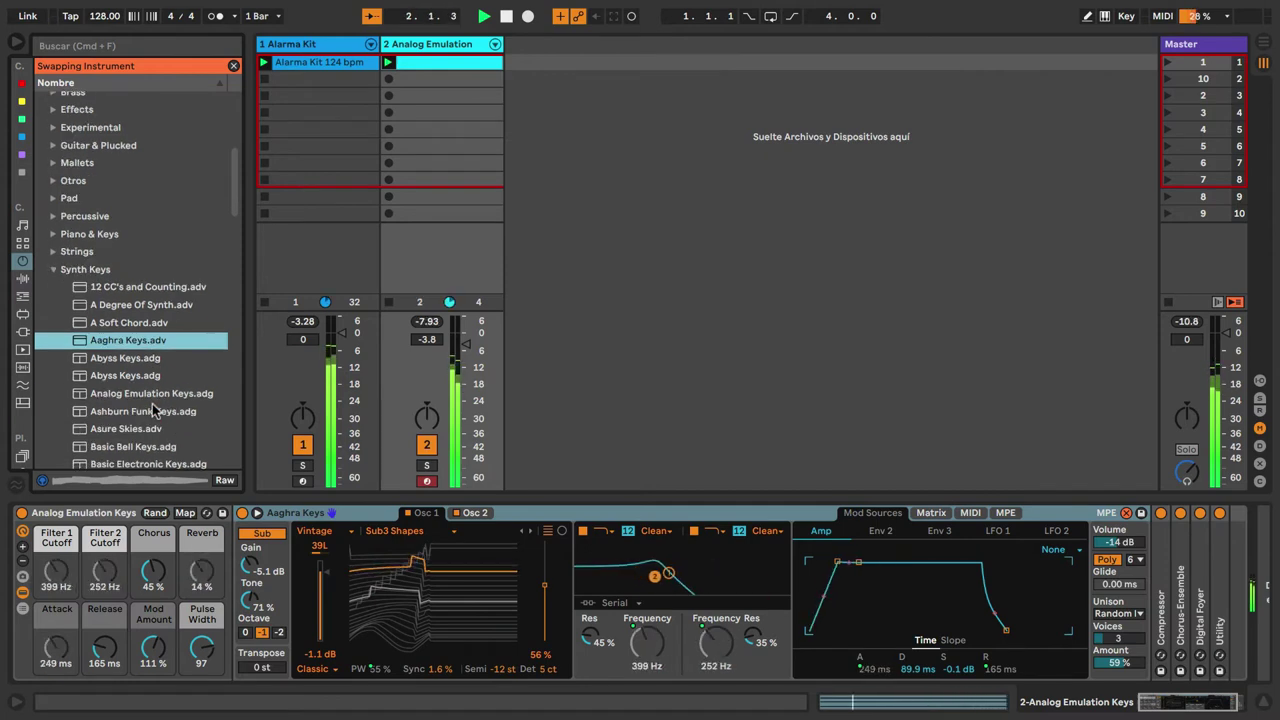
click(138, 430)
scroll(138, 432, down, 3)
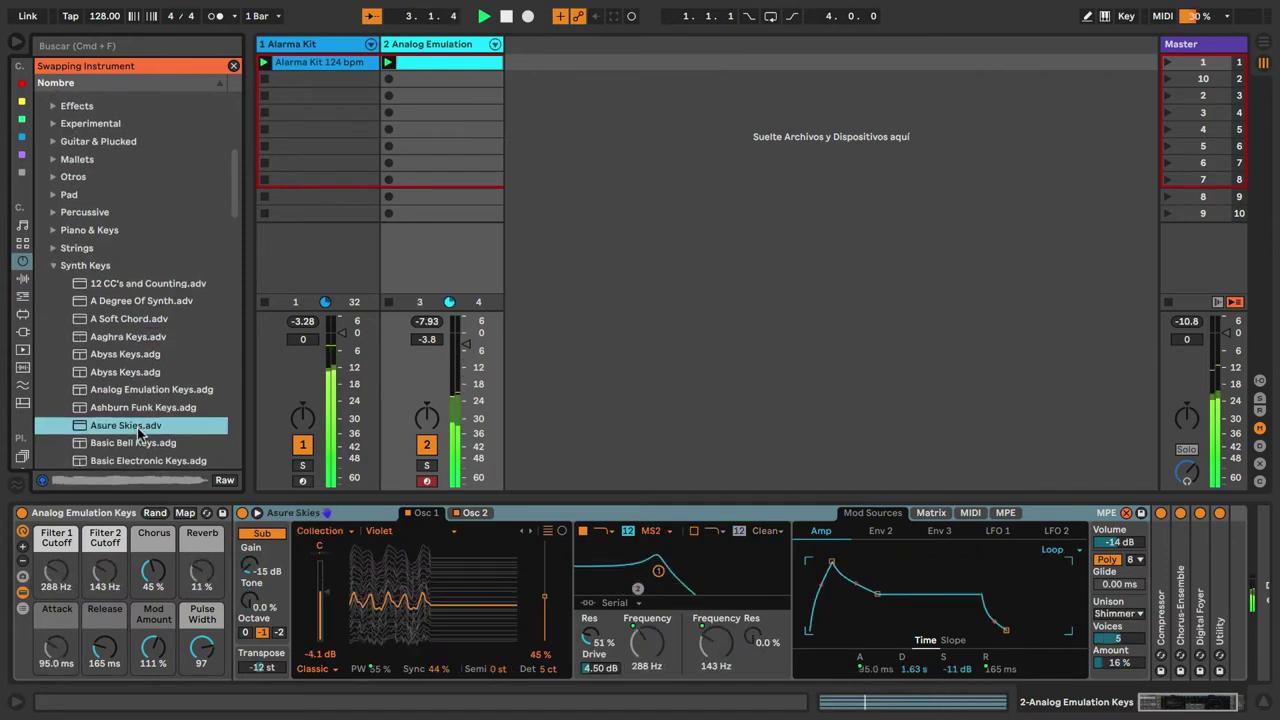
scroll(138, 432, down, 4)
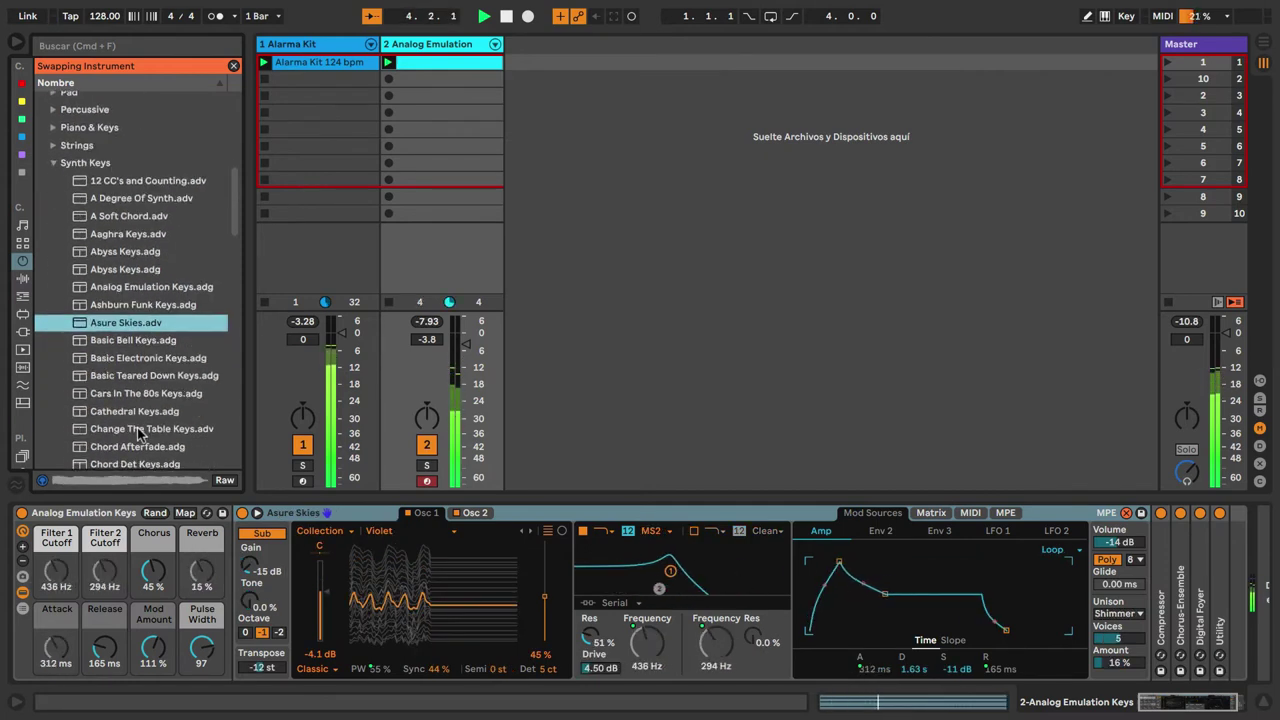
click(139, 413)
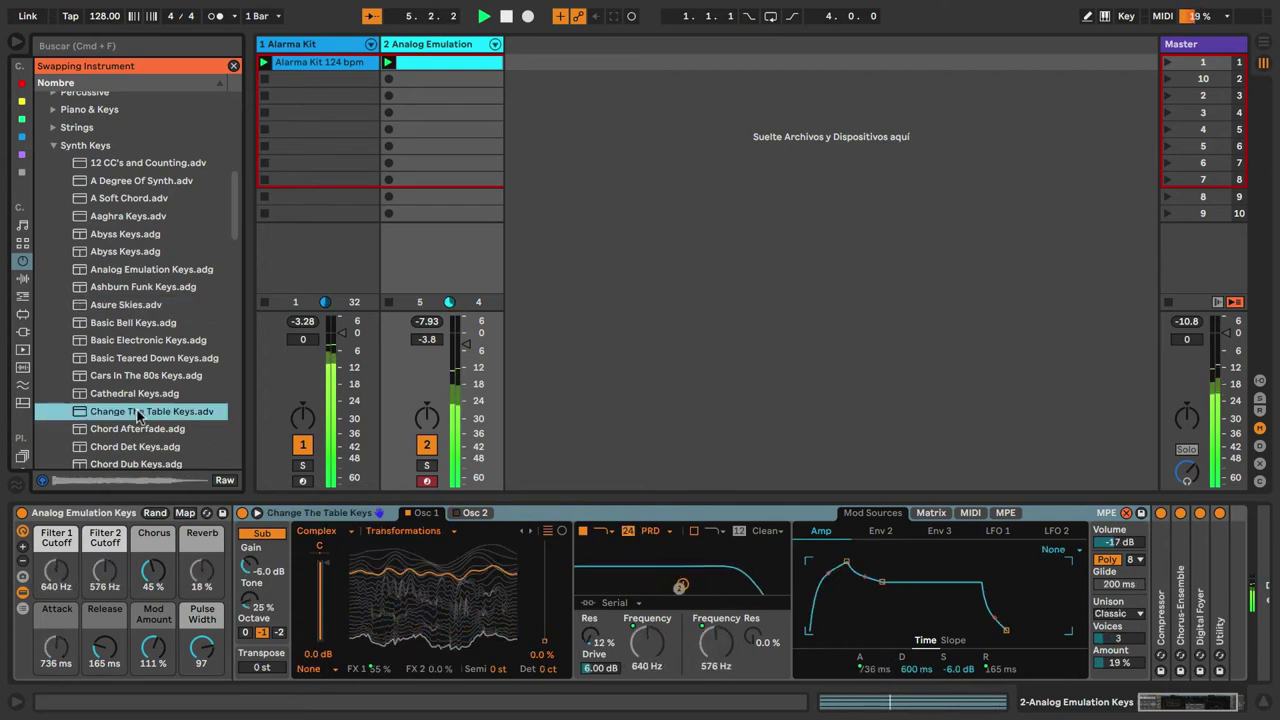
scroll(132, 438, down, 3)
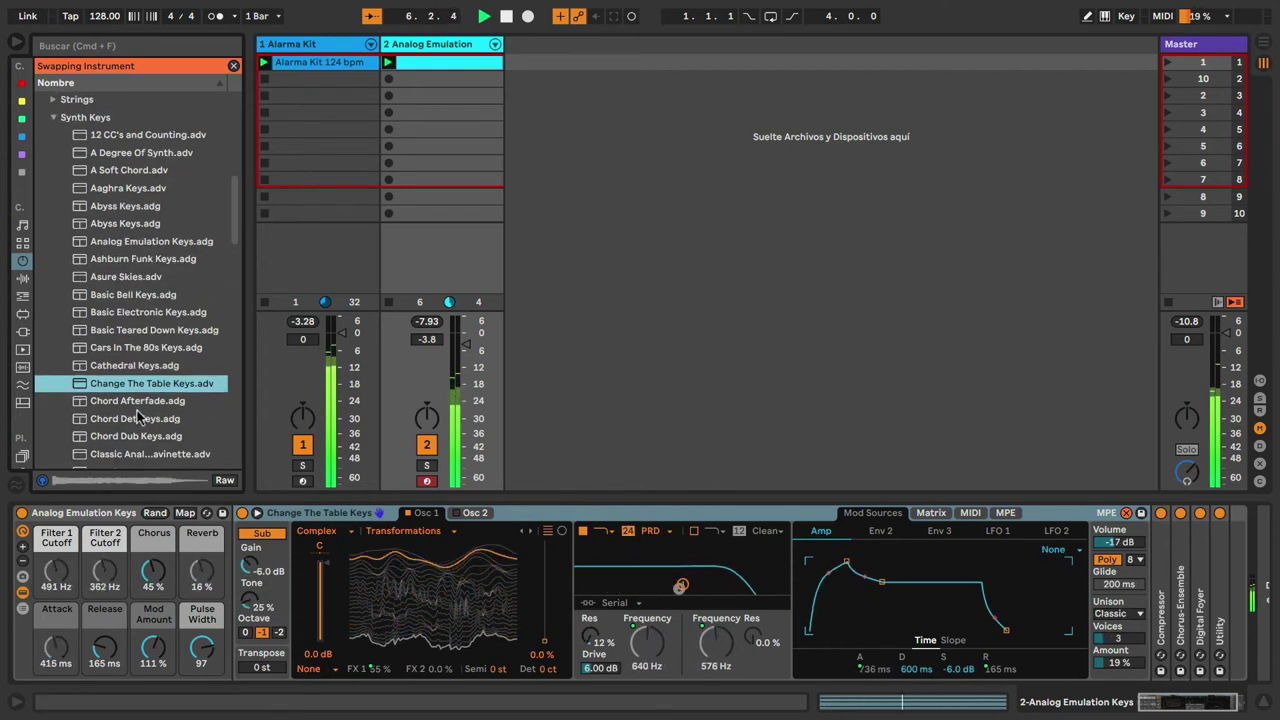
Audition the Classic Analog Clavinette preset during playback and replace it with Crystal Labyrinth Keys.adv
click(135, 428)
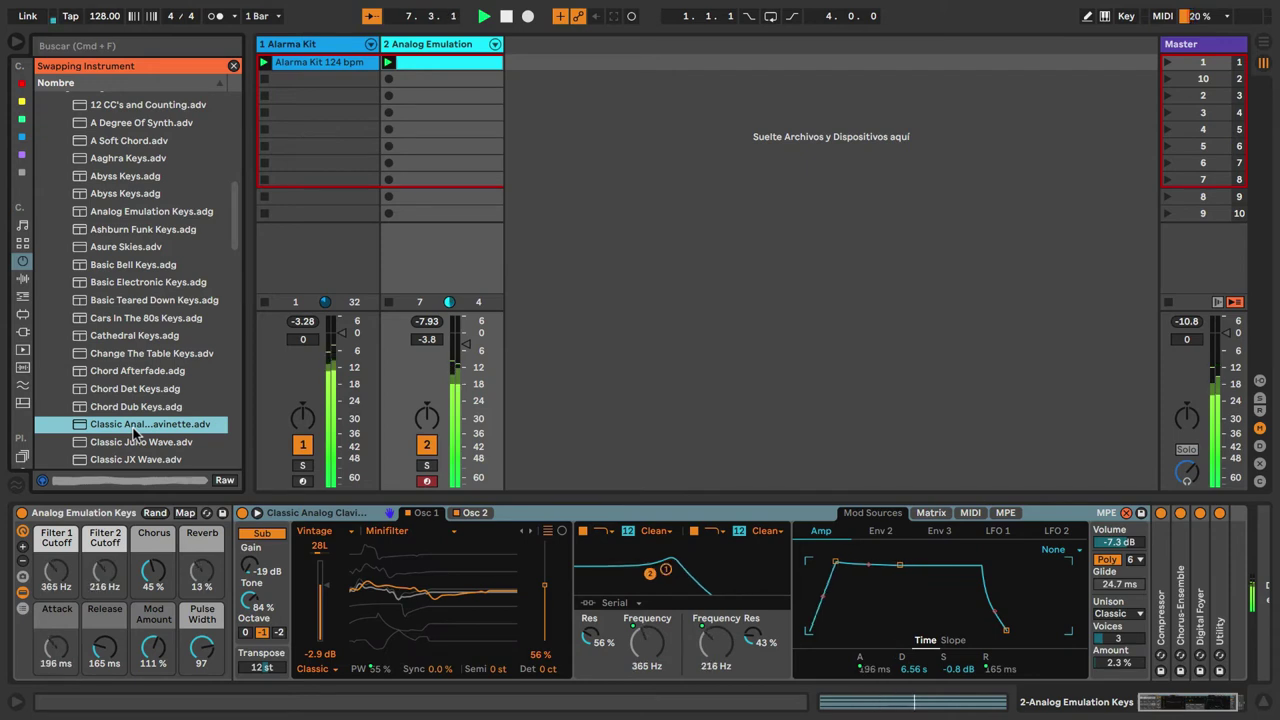
scroll(135, 432, down, 5)
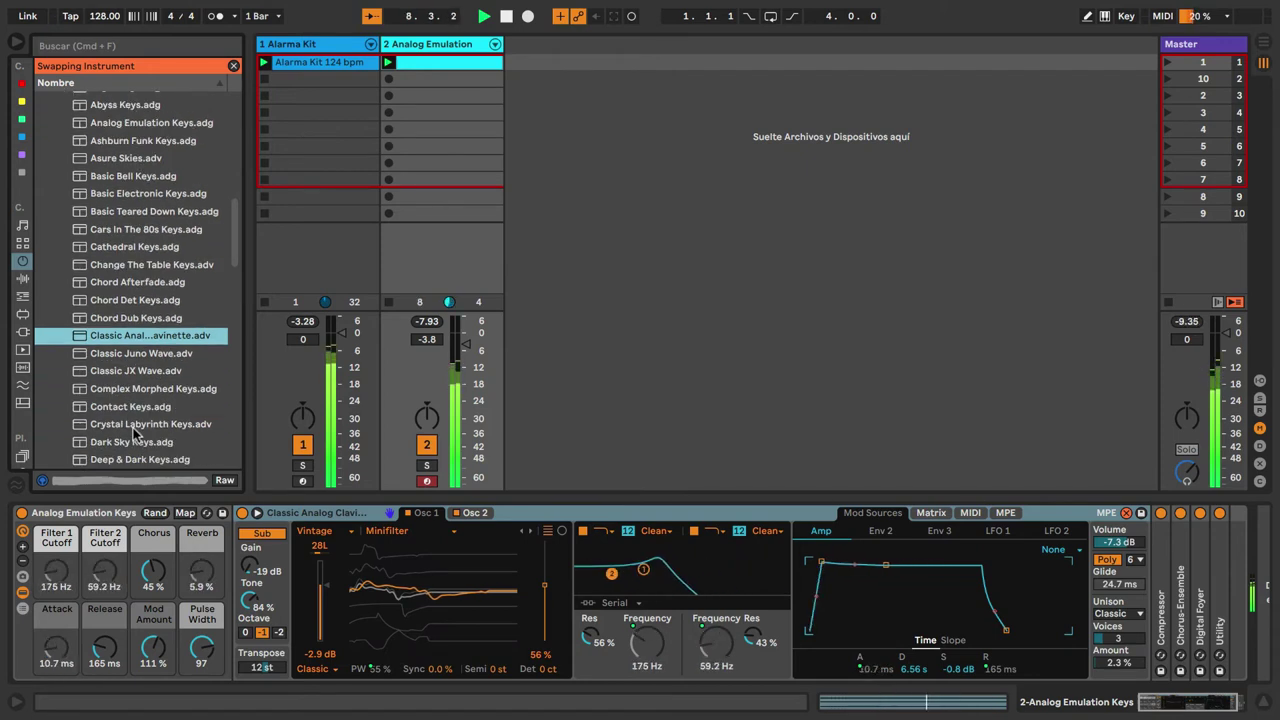
click(135, 426)
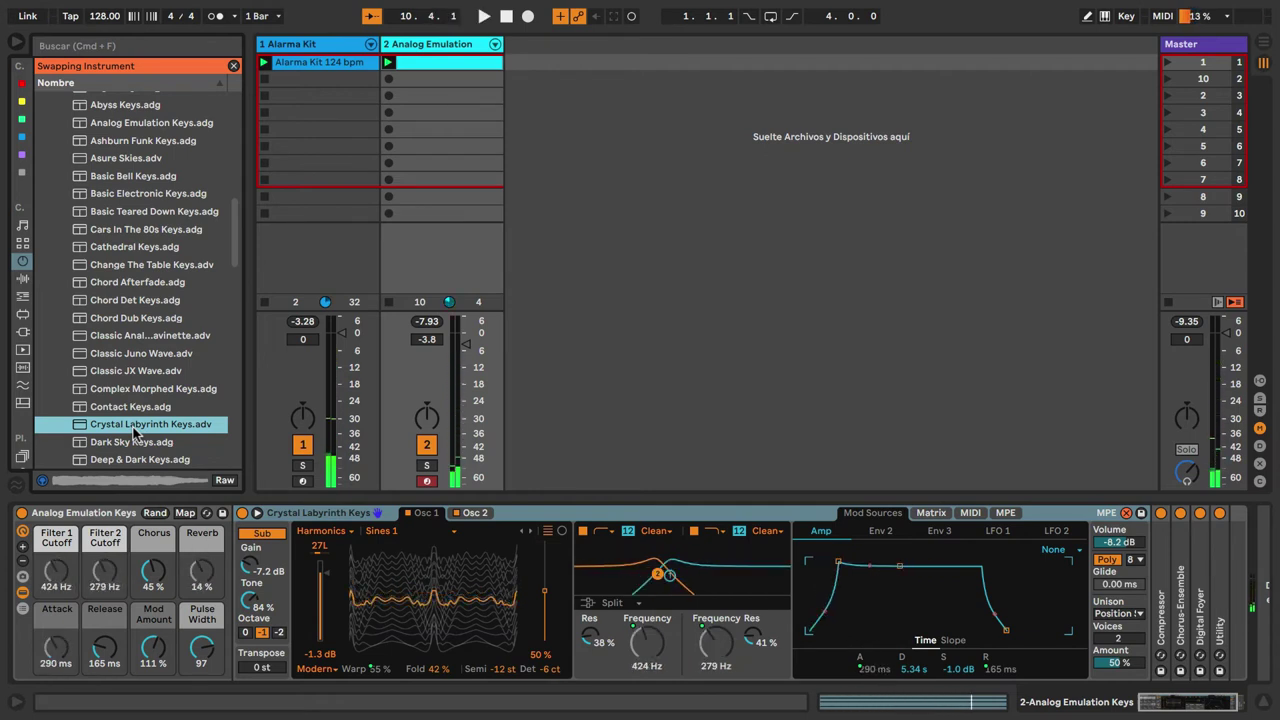
Leave preset swapping, add an Echo effect at the end of the Analog Emulation track, and play the result
drag(1163, 703, 1216, 702)
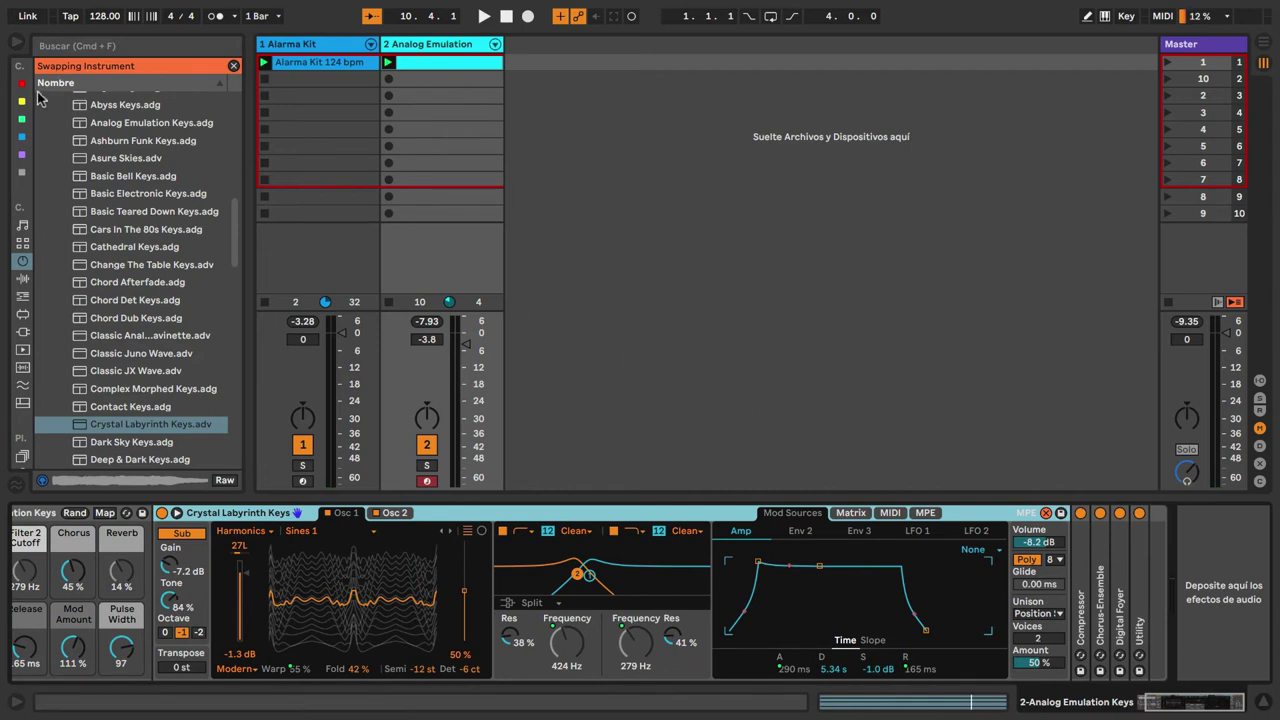
click(22, 119)
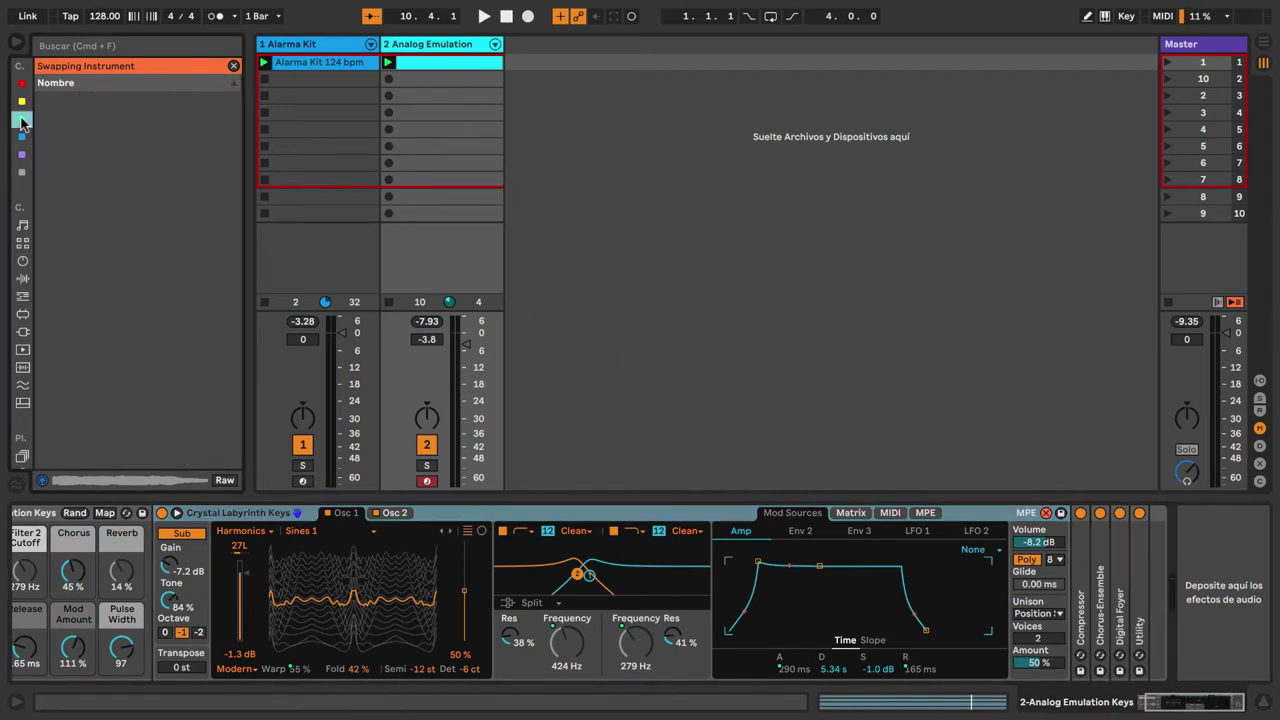
click(233, 66)
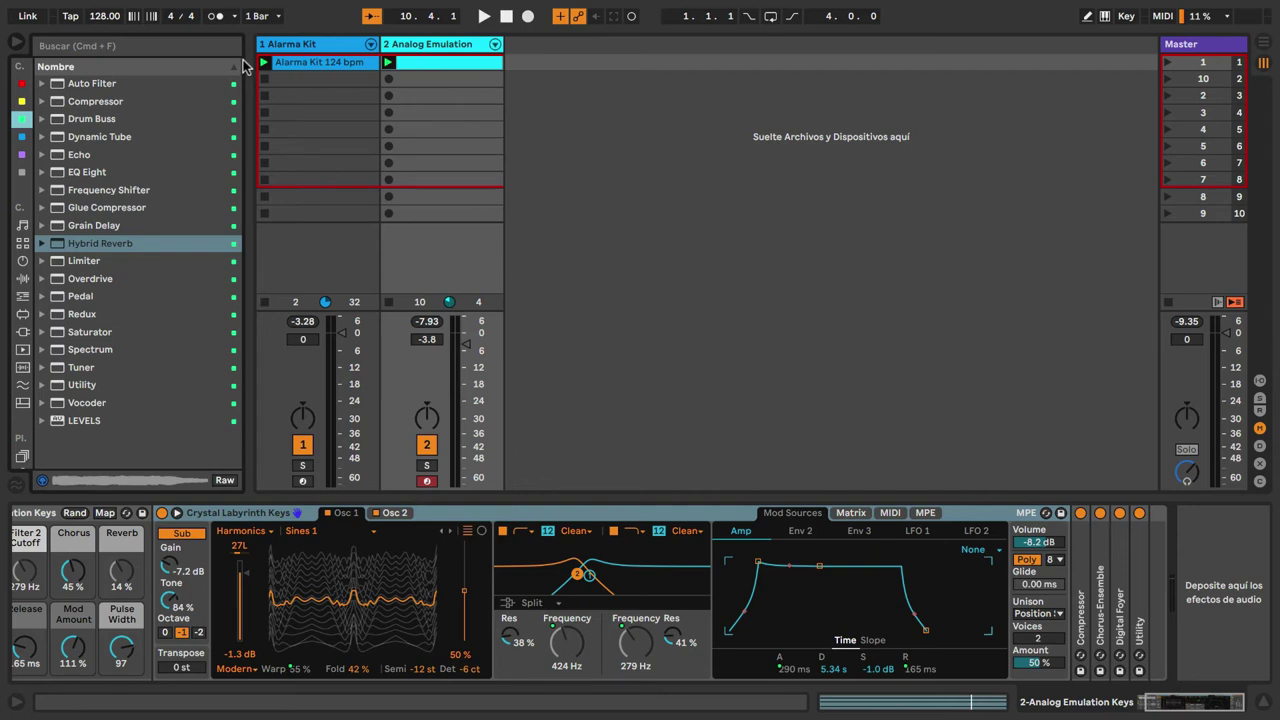
double_click(78, 155)
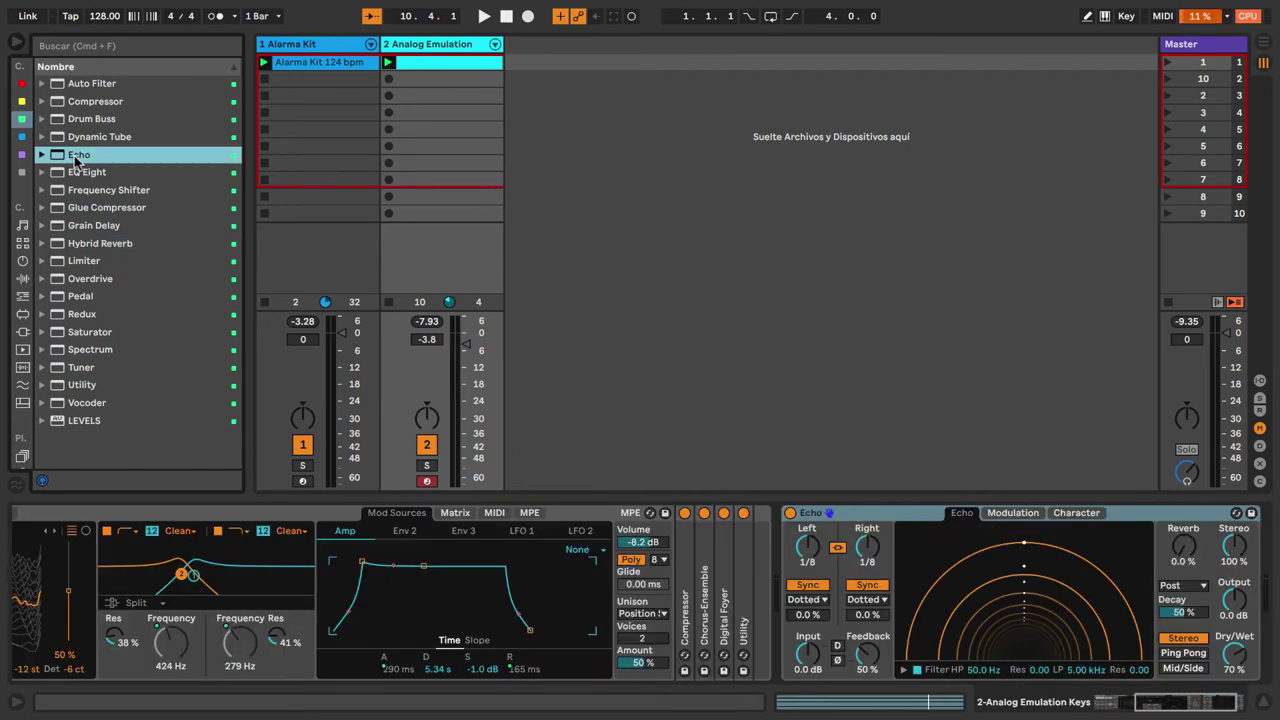
key(space)
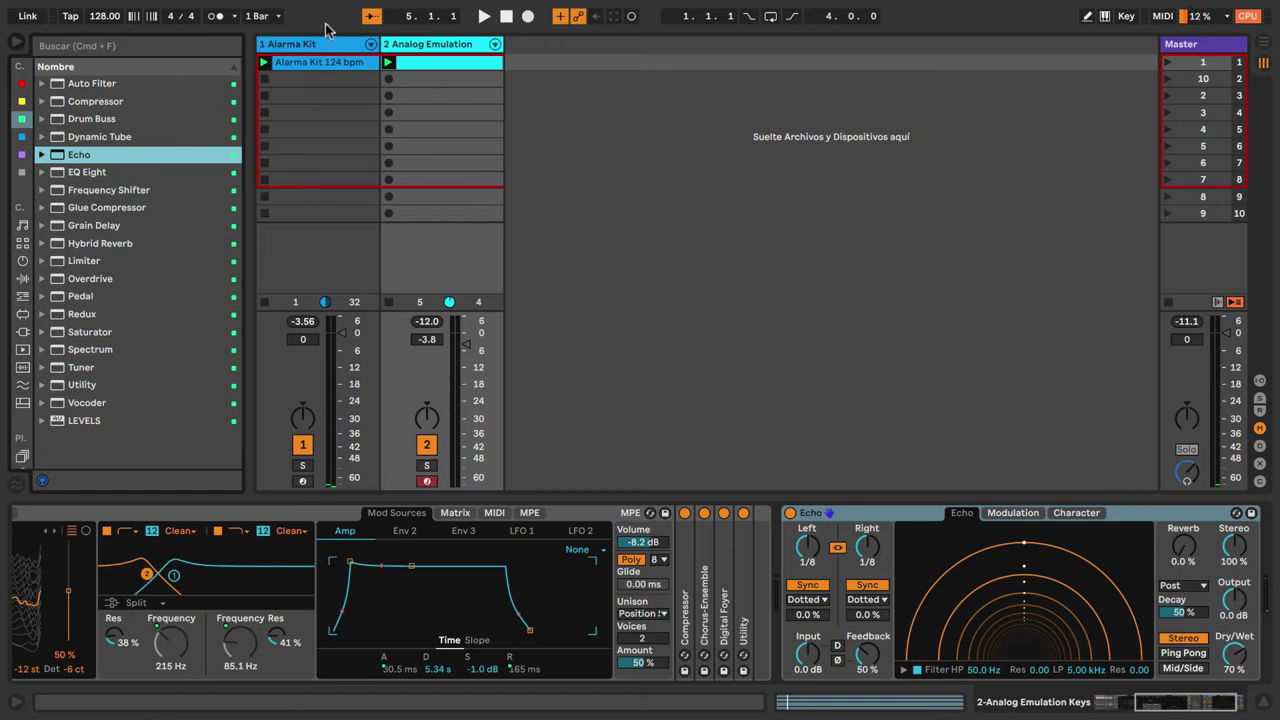
Add a second Expression Control directly after the existing one in the Alarma Kit's Clap Analog chain
click(318, 56)
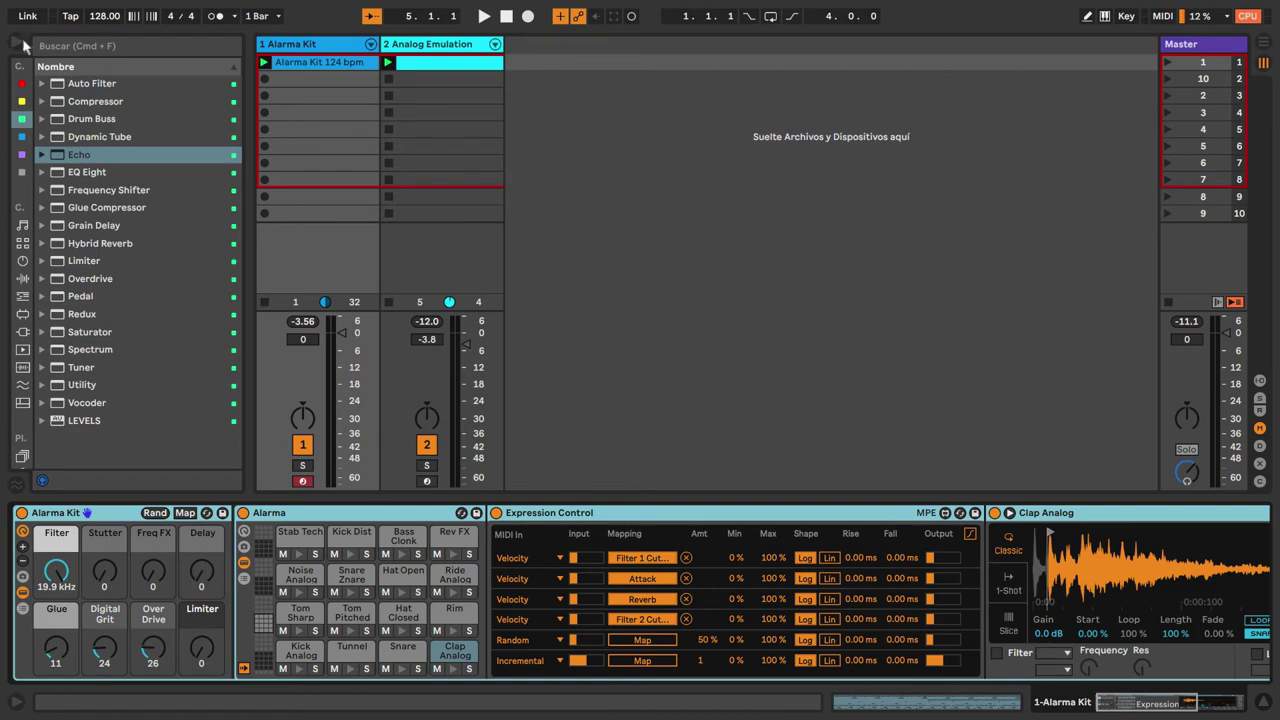
click(24, 45)
click(667, 513)
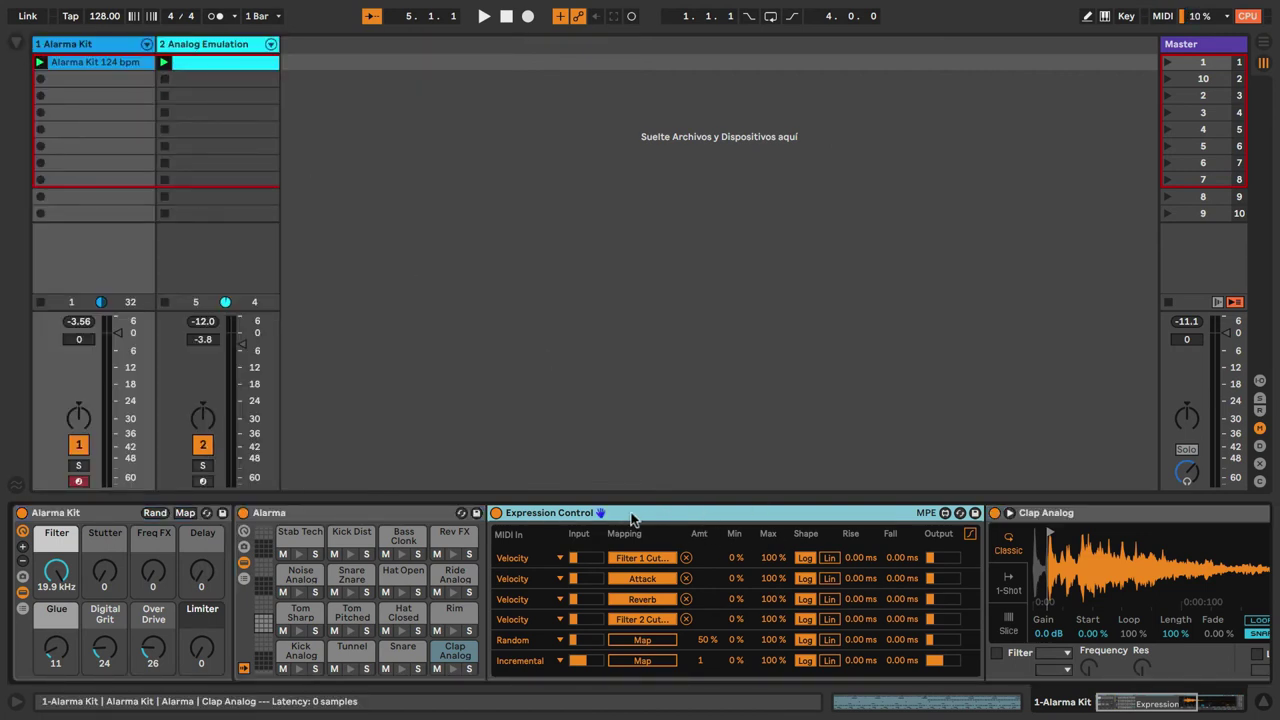
click(22, 44)
drag(110, 136, 982, 580)
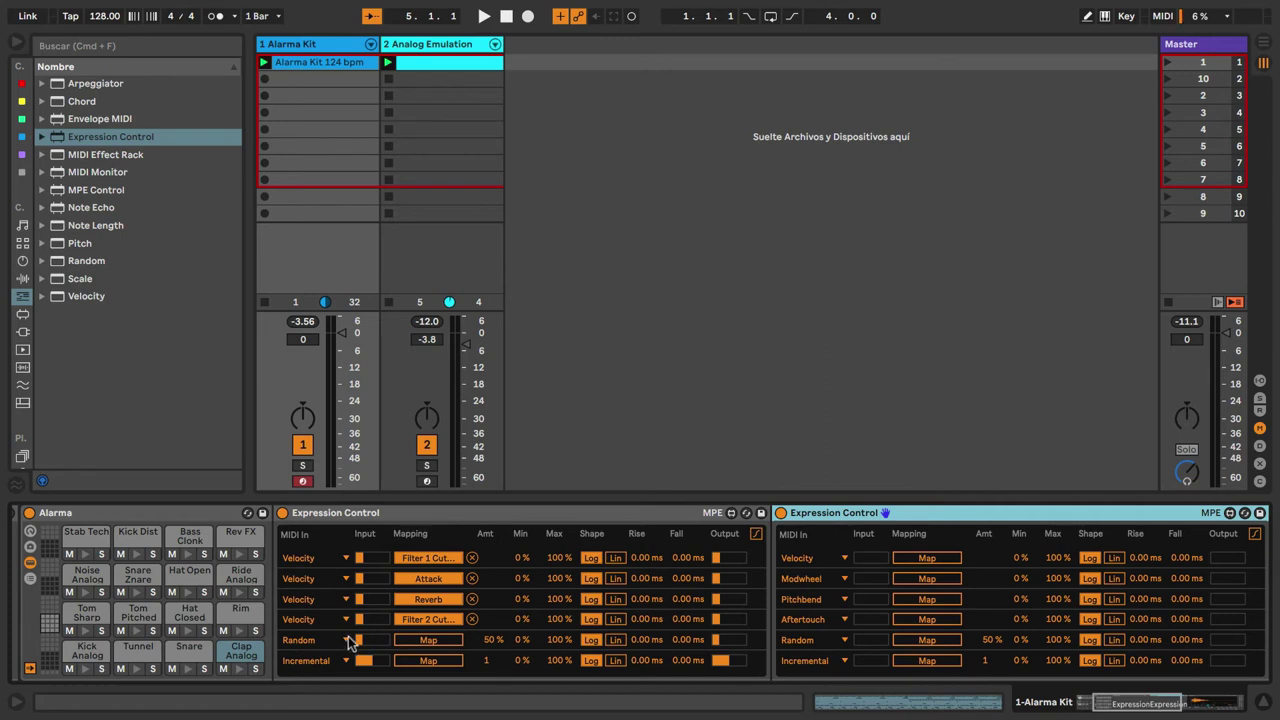
Map the first Expression Control's Random row to the second device's first input source and play the clip
click(410, 640)
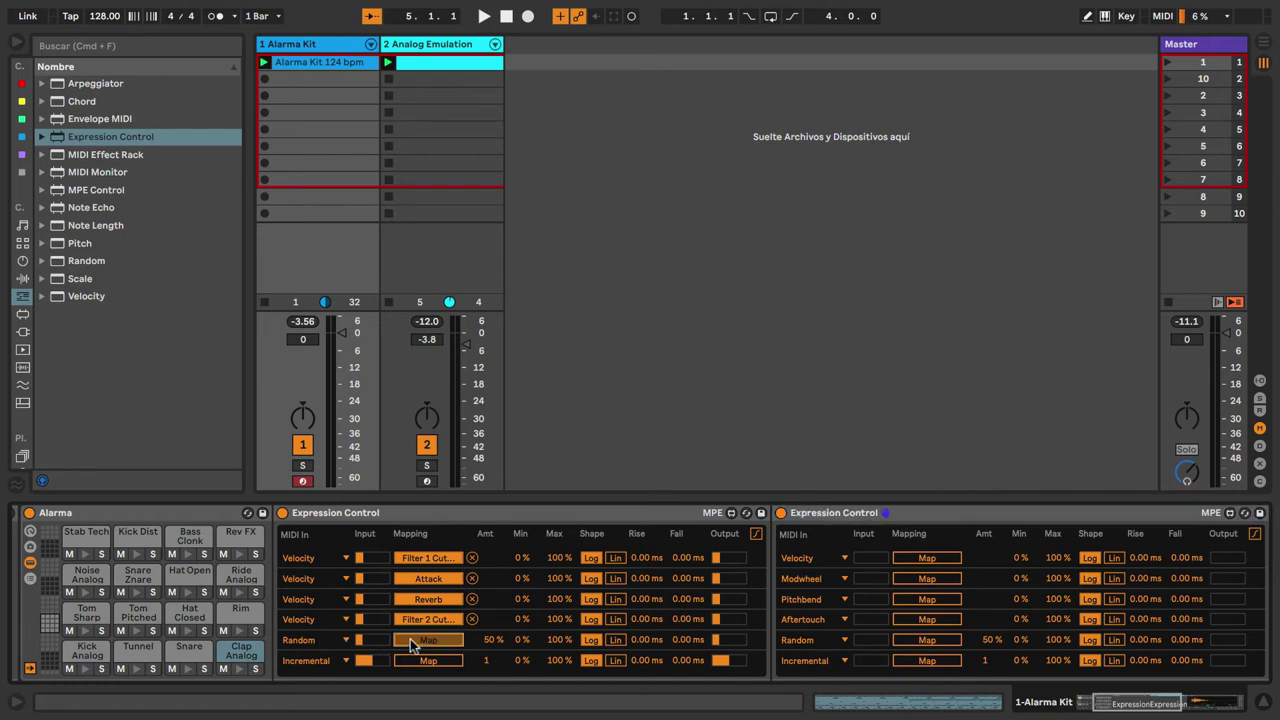
click(802, 560)
click(801, 482)
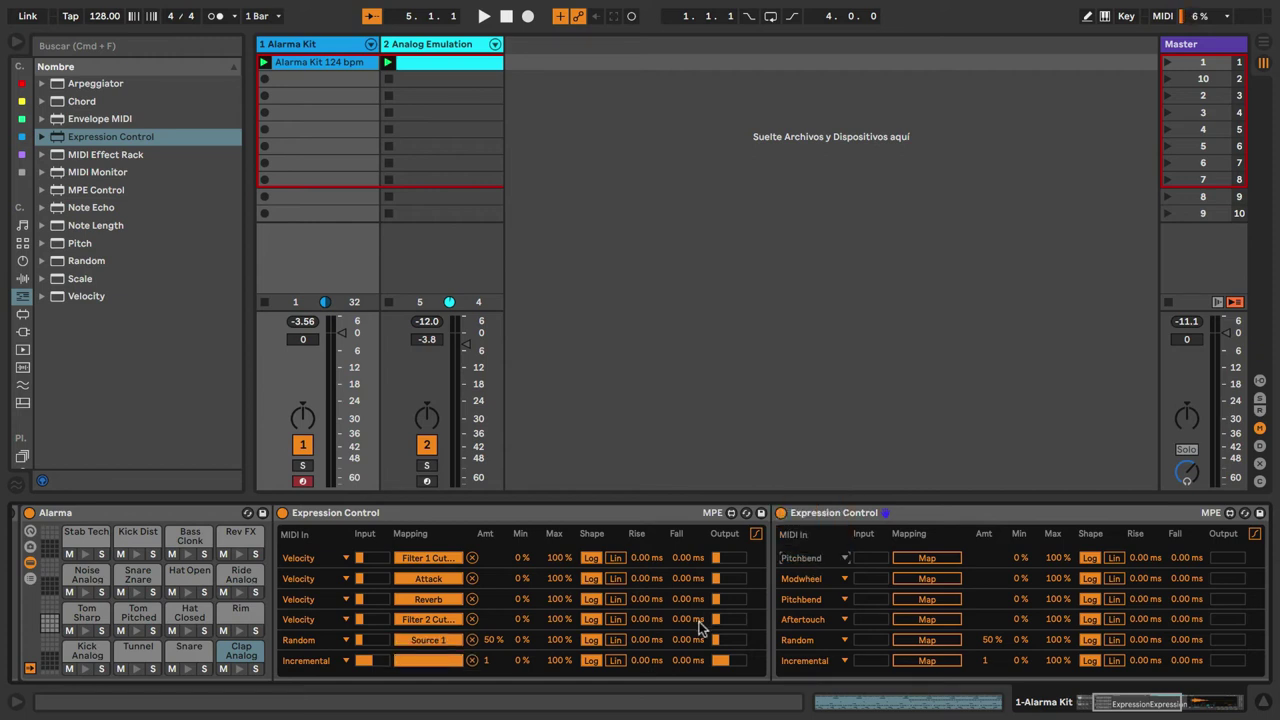
key(space)
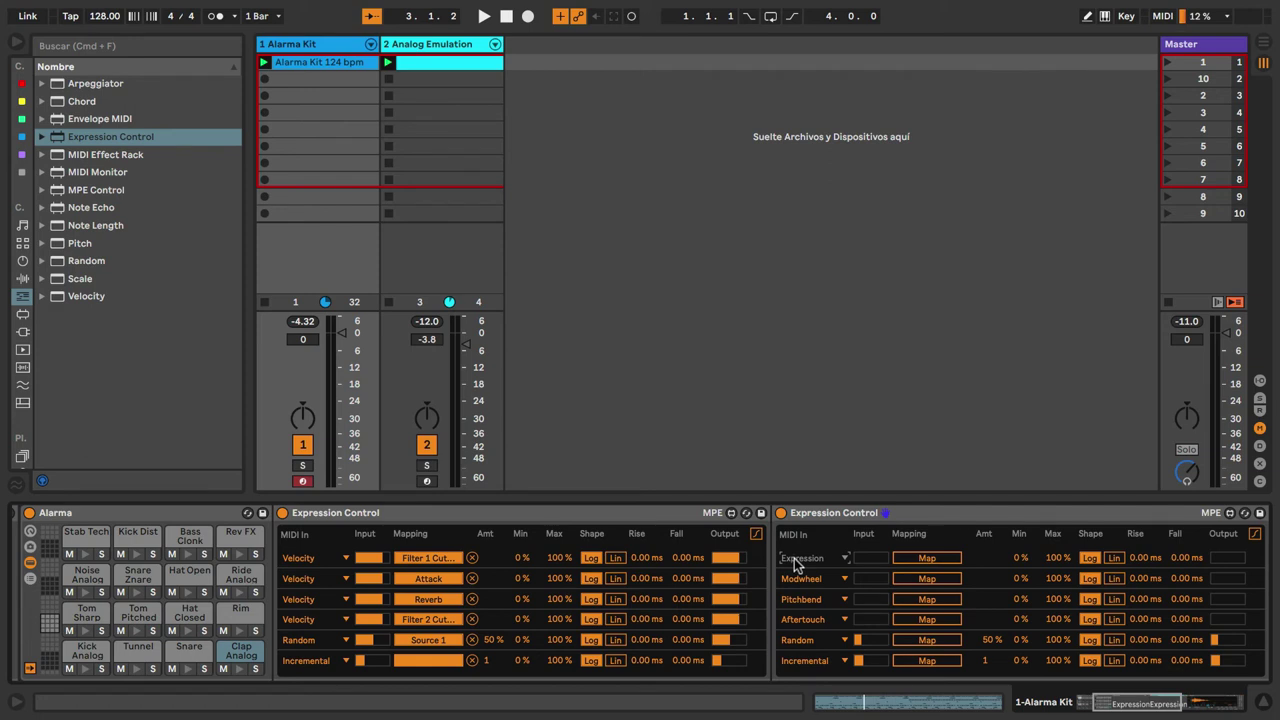
Map the second Expression Control's first row to the Wavetable's Volume on the Analog Emulation track and play the result
click(922, 559)
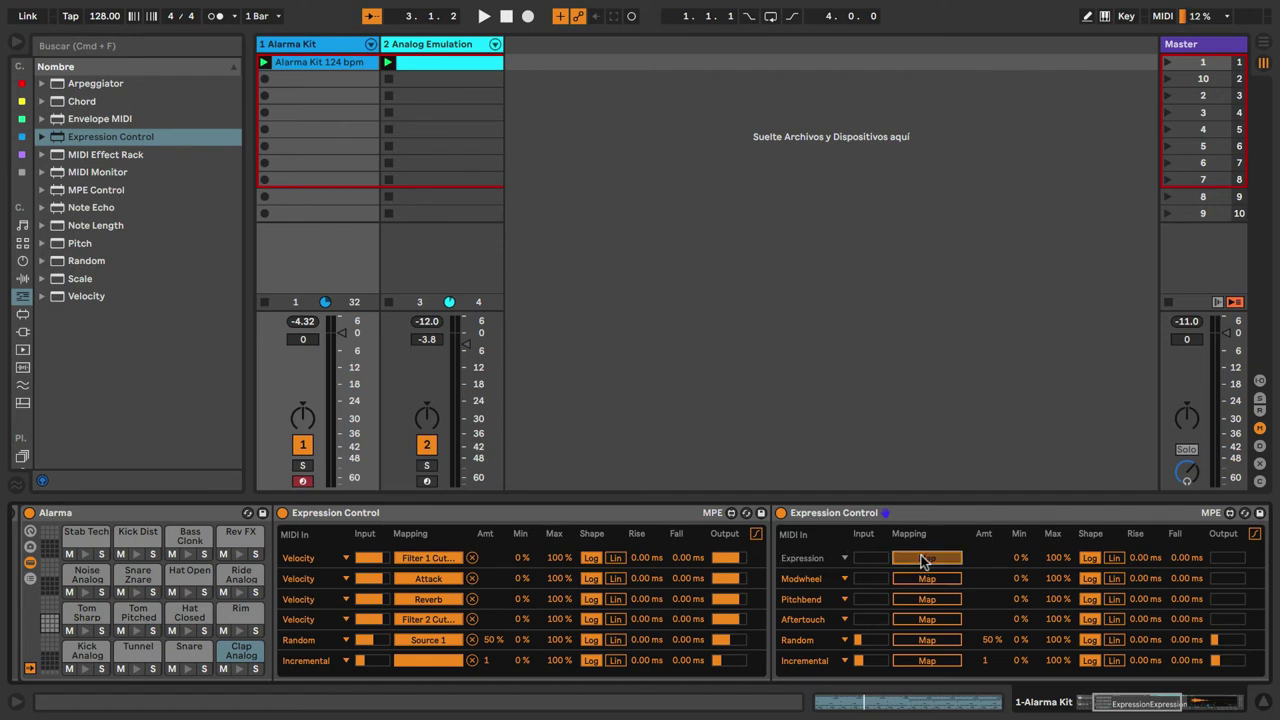
click(447, 49)
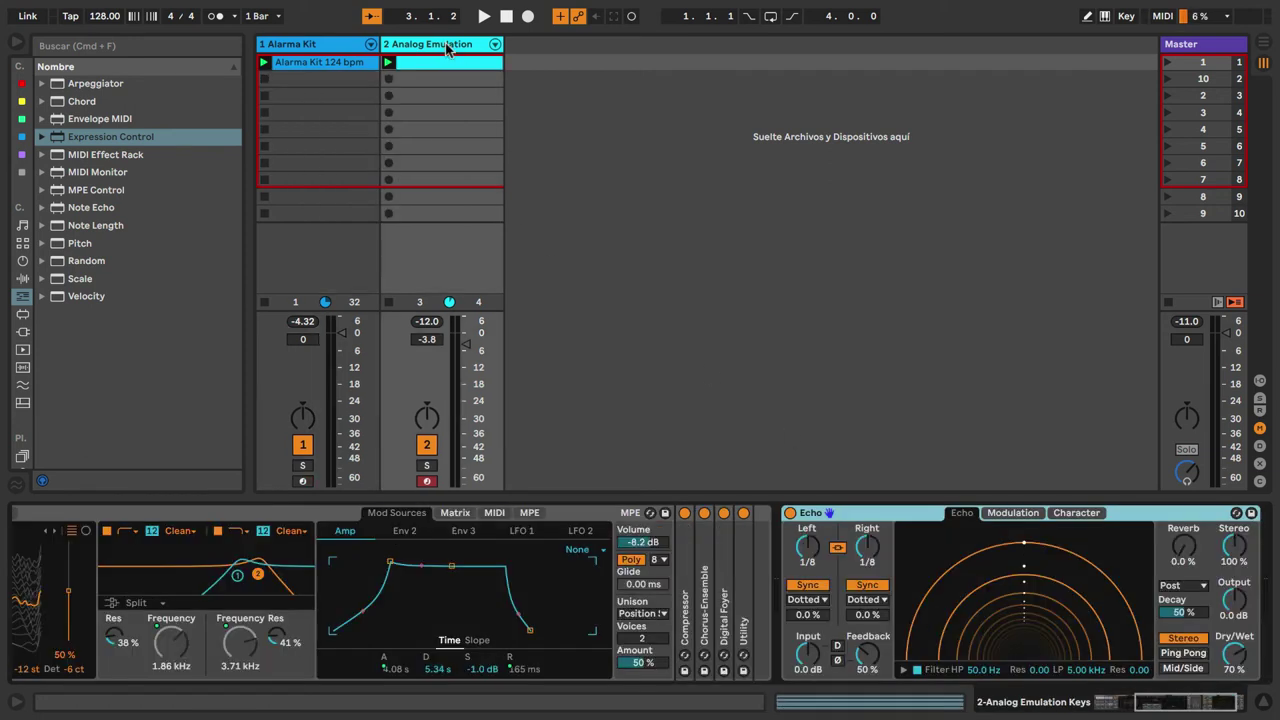
drag(1201, 708, 1175, 712)
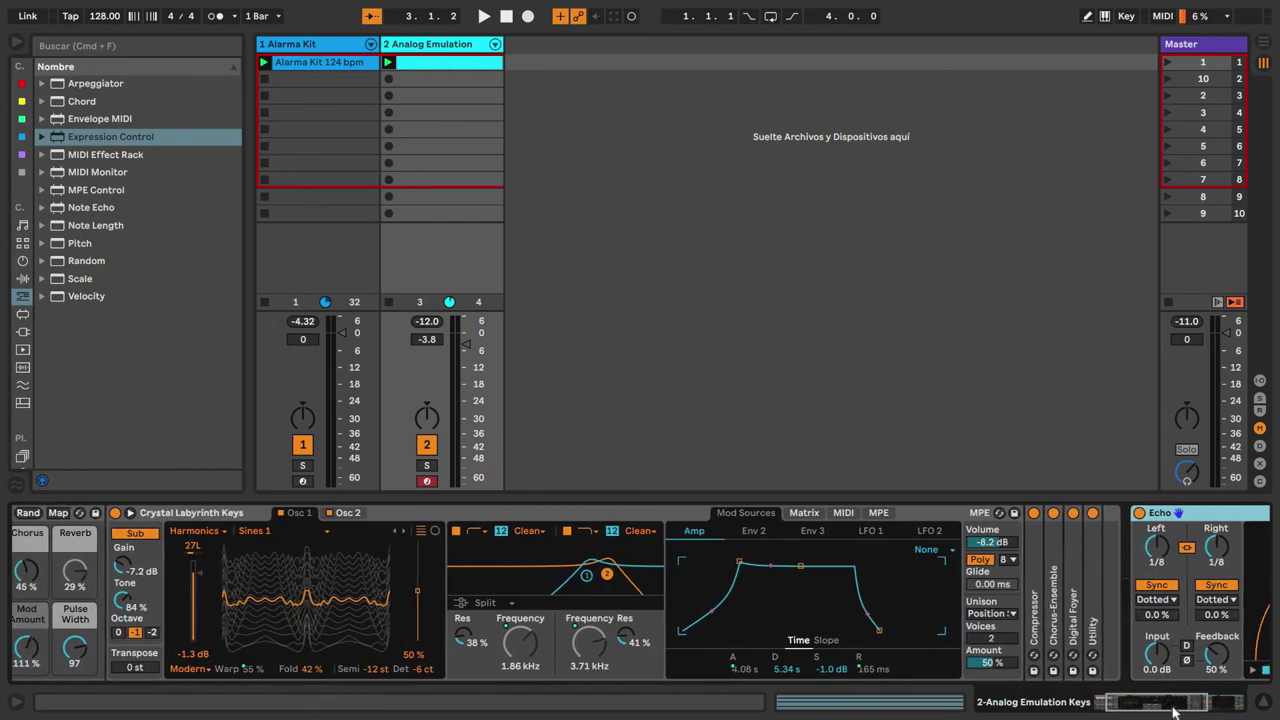
drag(991, 542, 993, 545)
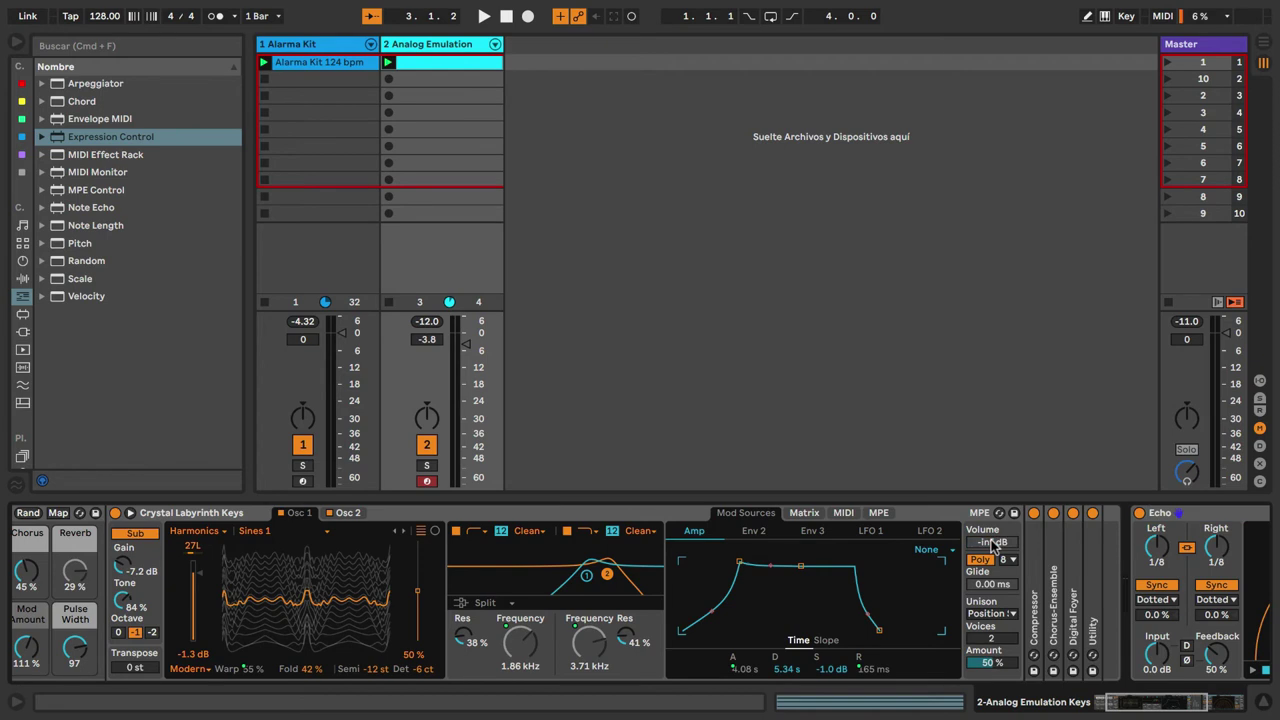
click(355, 48)
key(space)
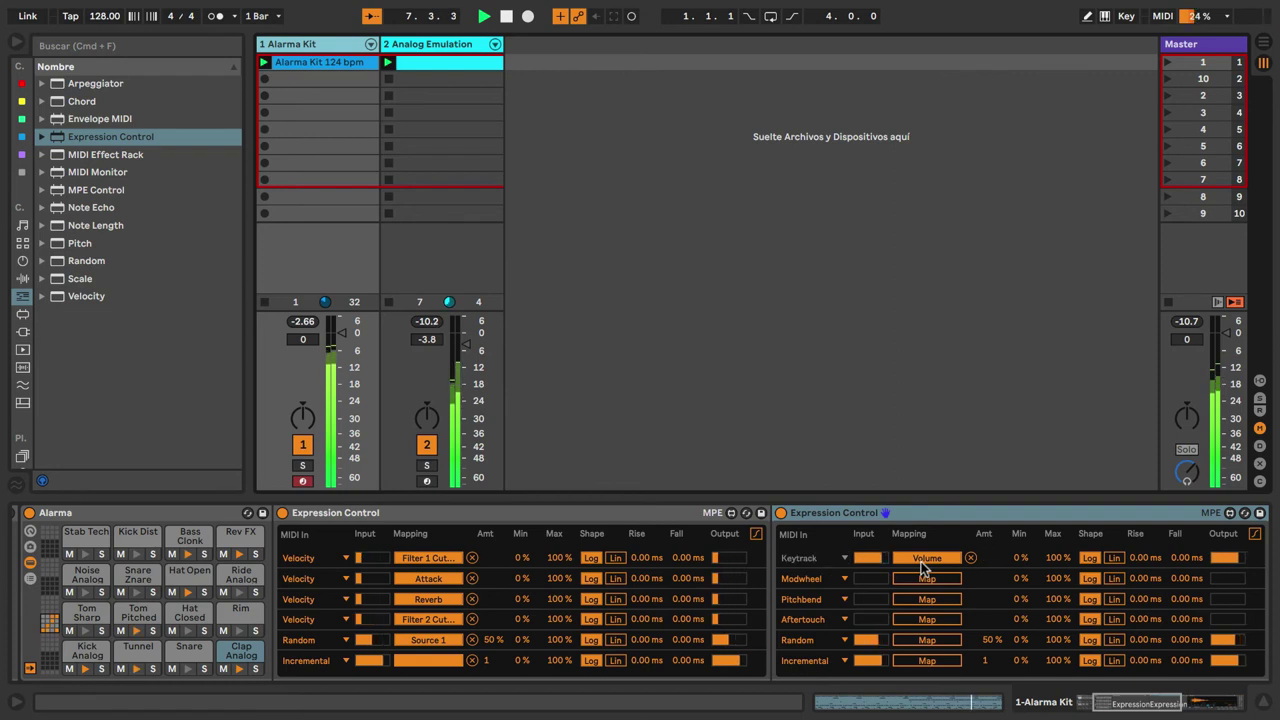
Check the modulated Wavetable volume and compare playback with the second Expression Control switched off and on again
click(498, 56)
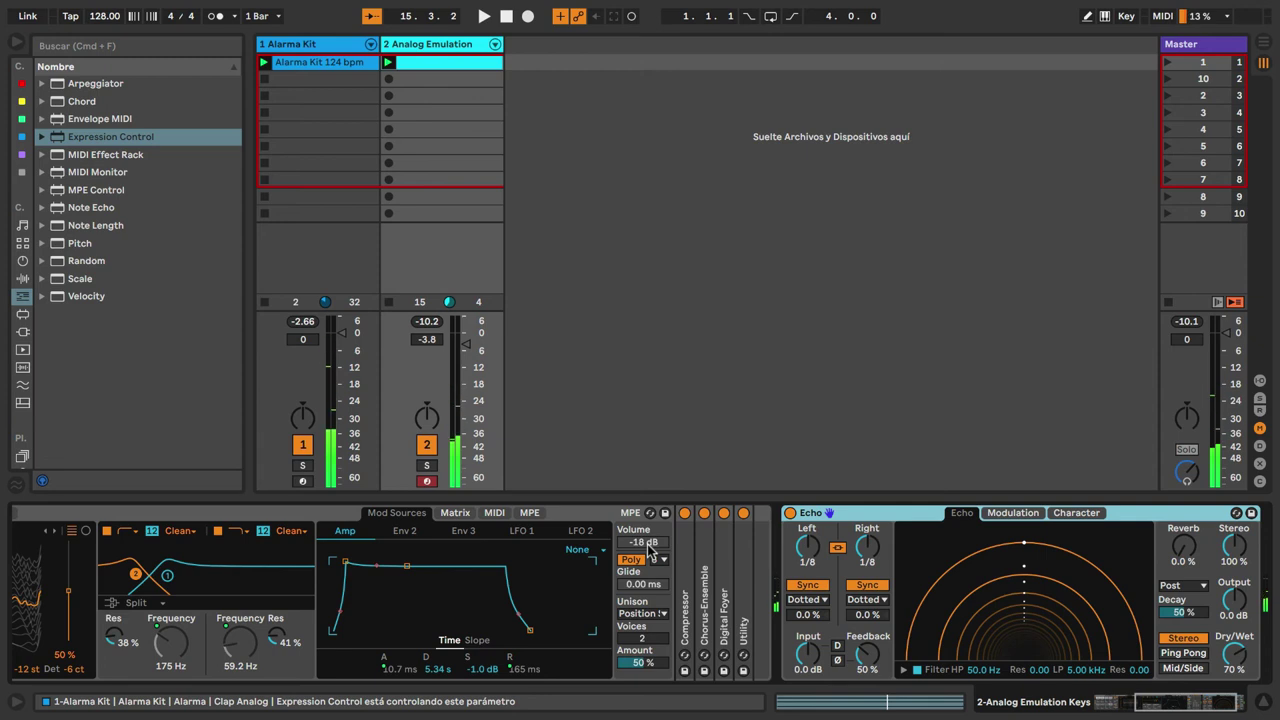
drag(1195, 704, 1038, 714)
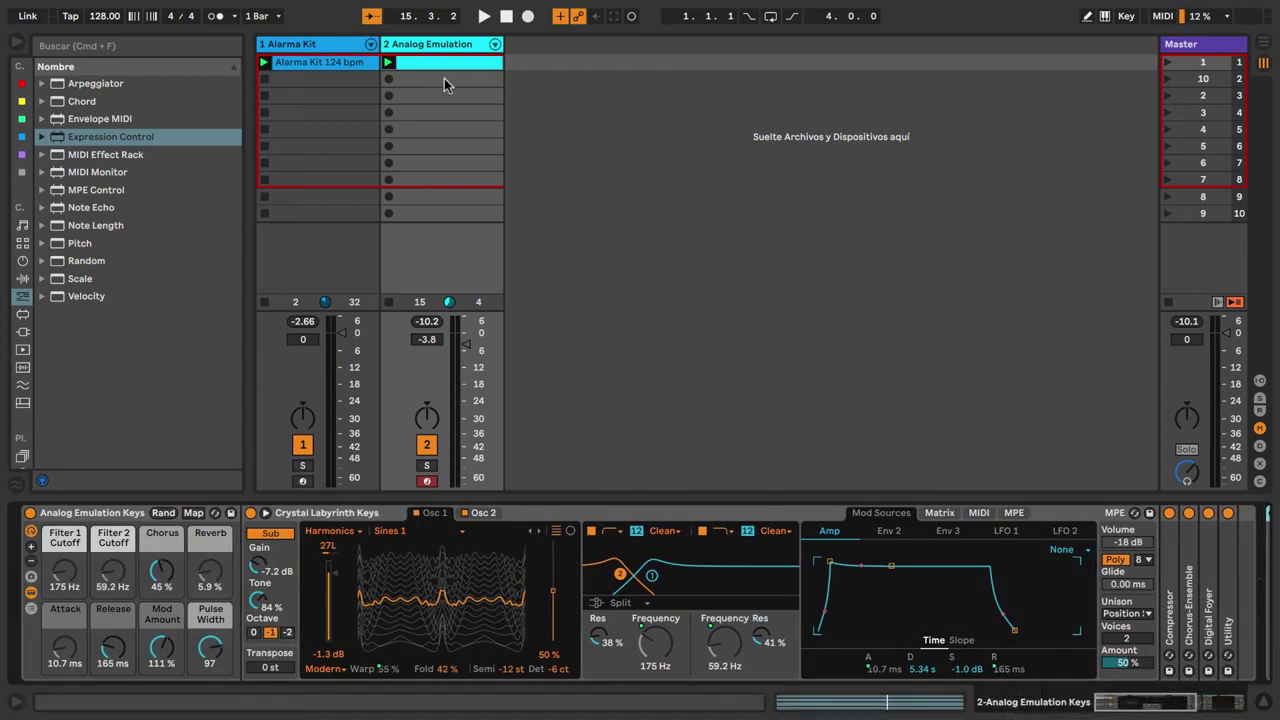
click(320, 45)
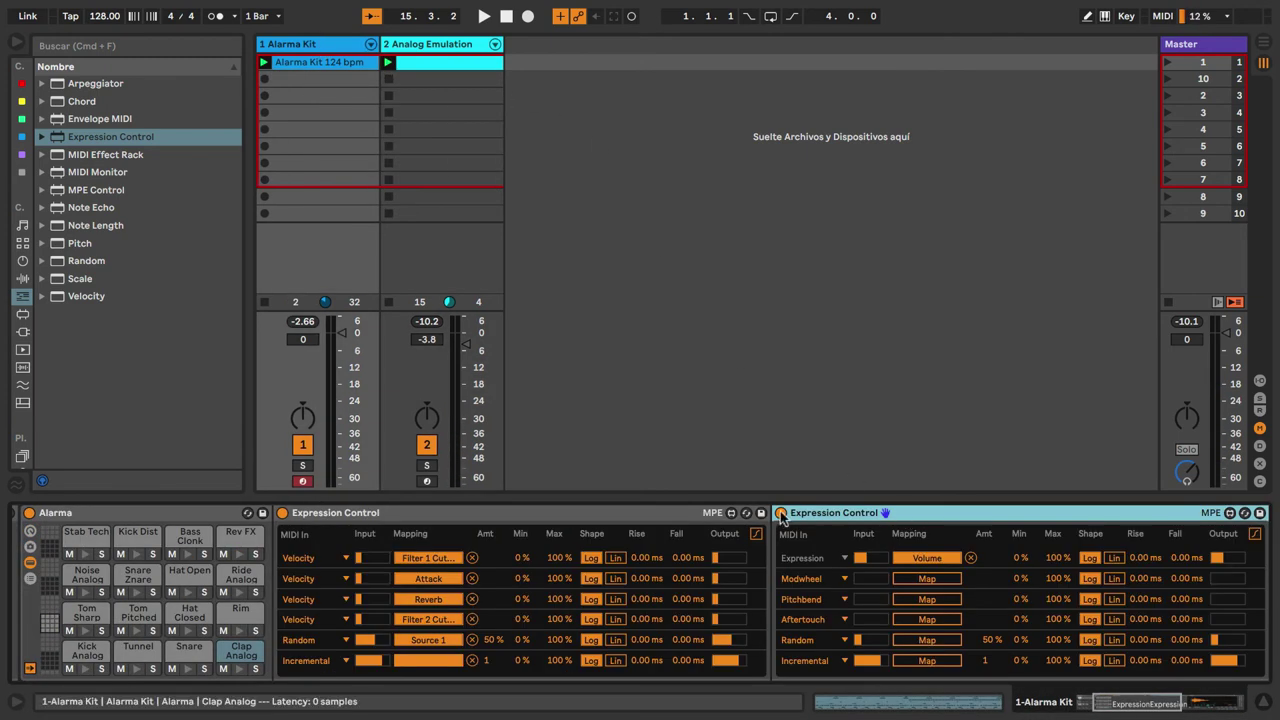
key(space)
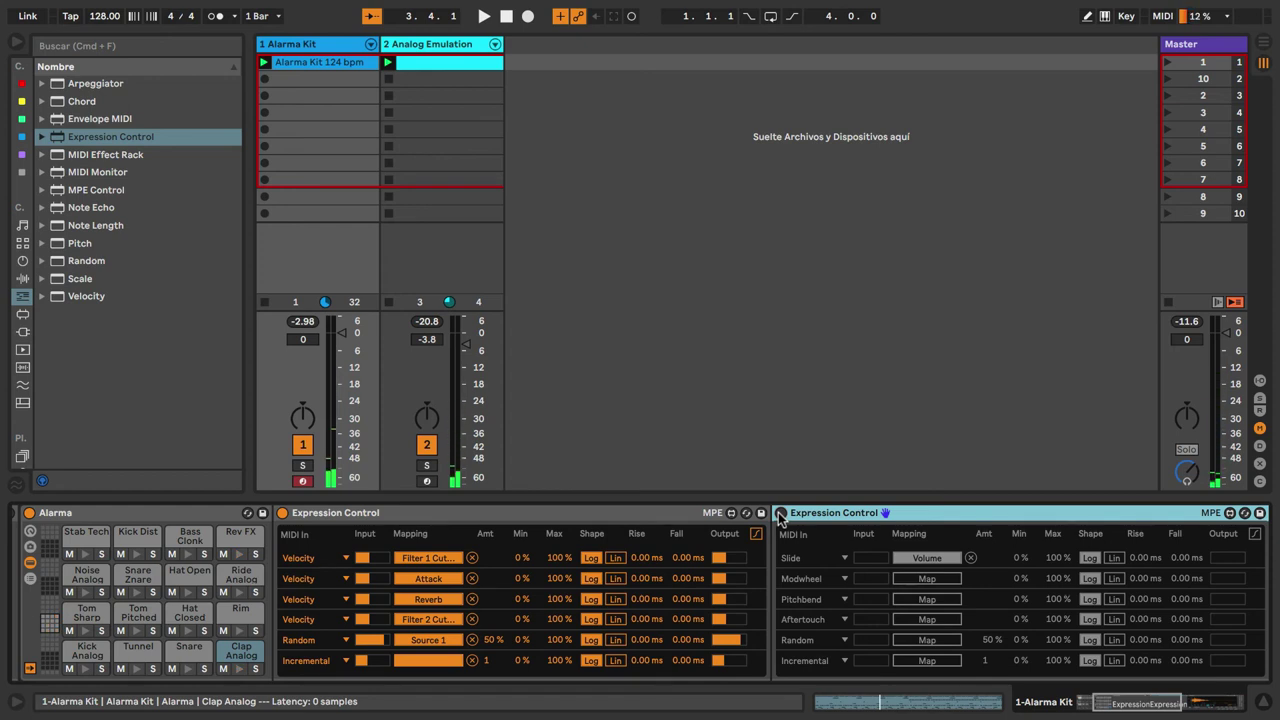
click(781, 513)
key(space)
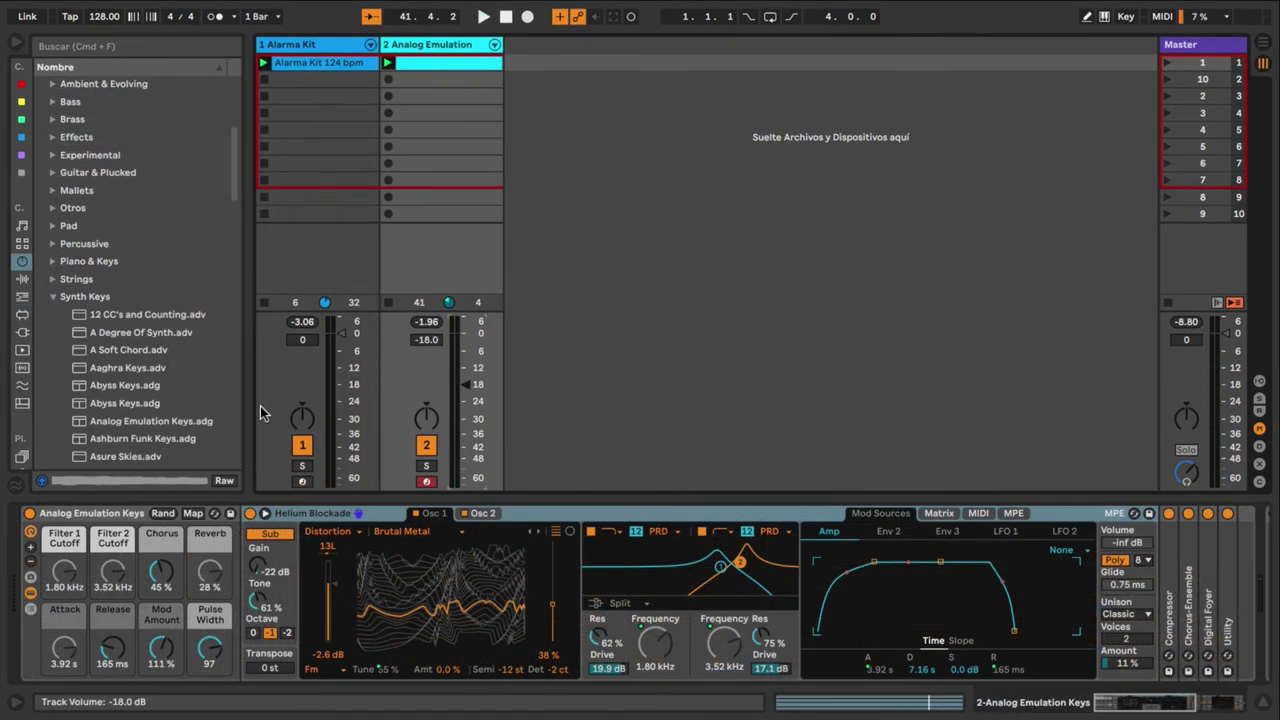
Select all Clap Analog notes in the Alarma Kit 124 bpm clip, randomize their velocities with amount 127, and play them
key(space)
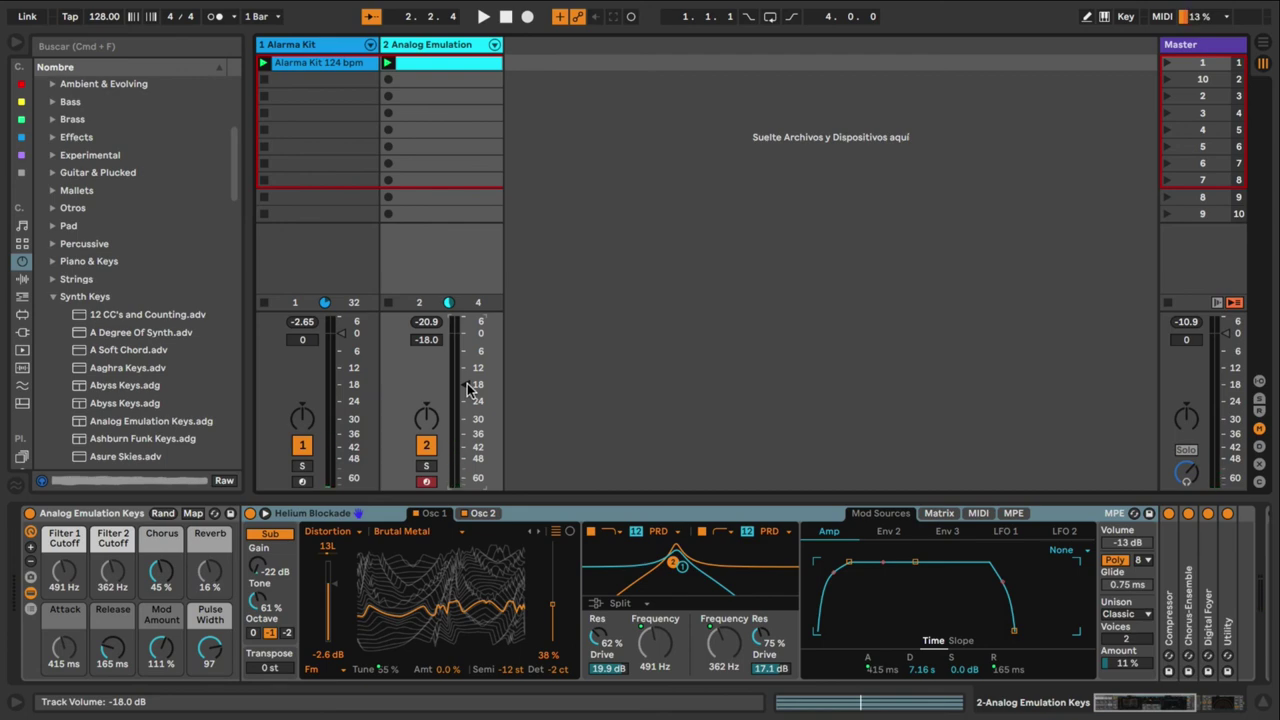
click(351, 68)
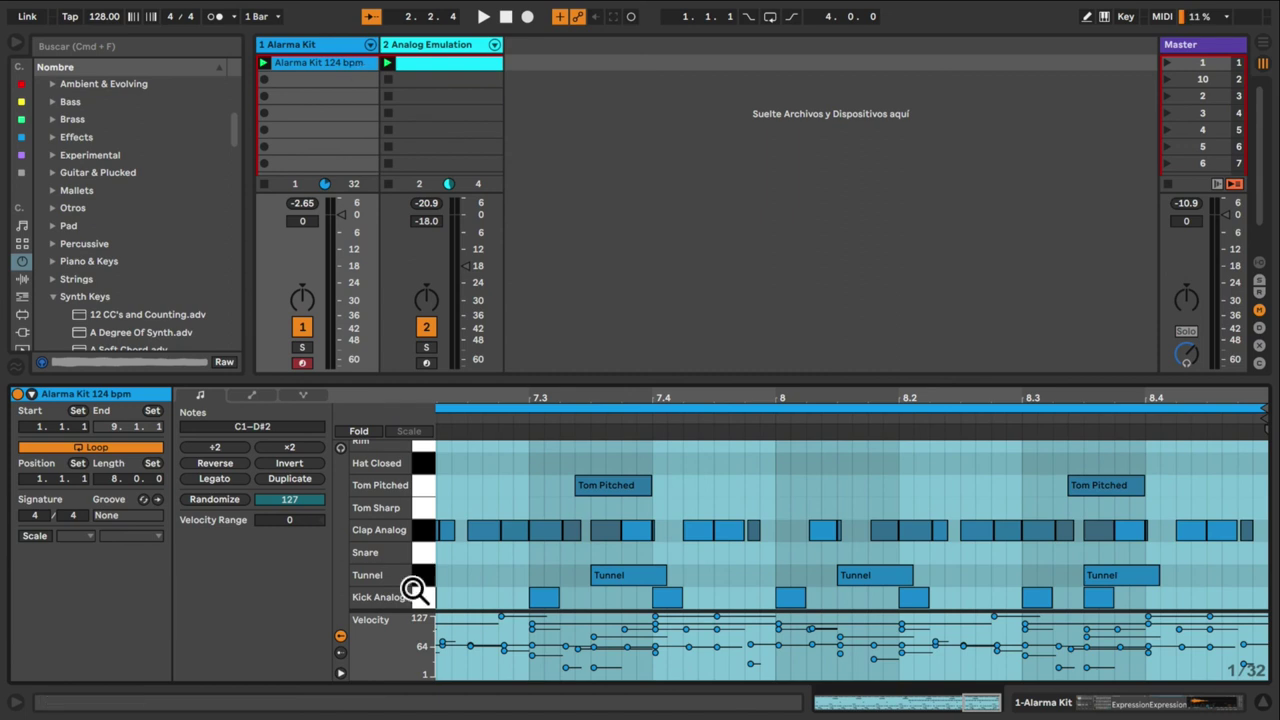
click(425, 530)
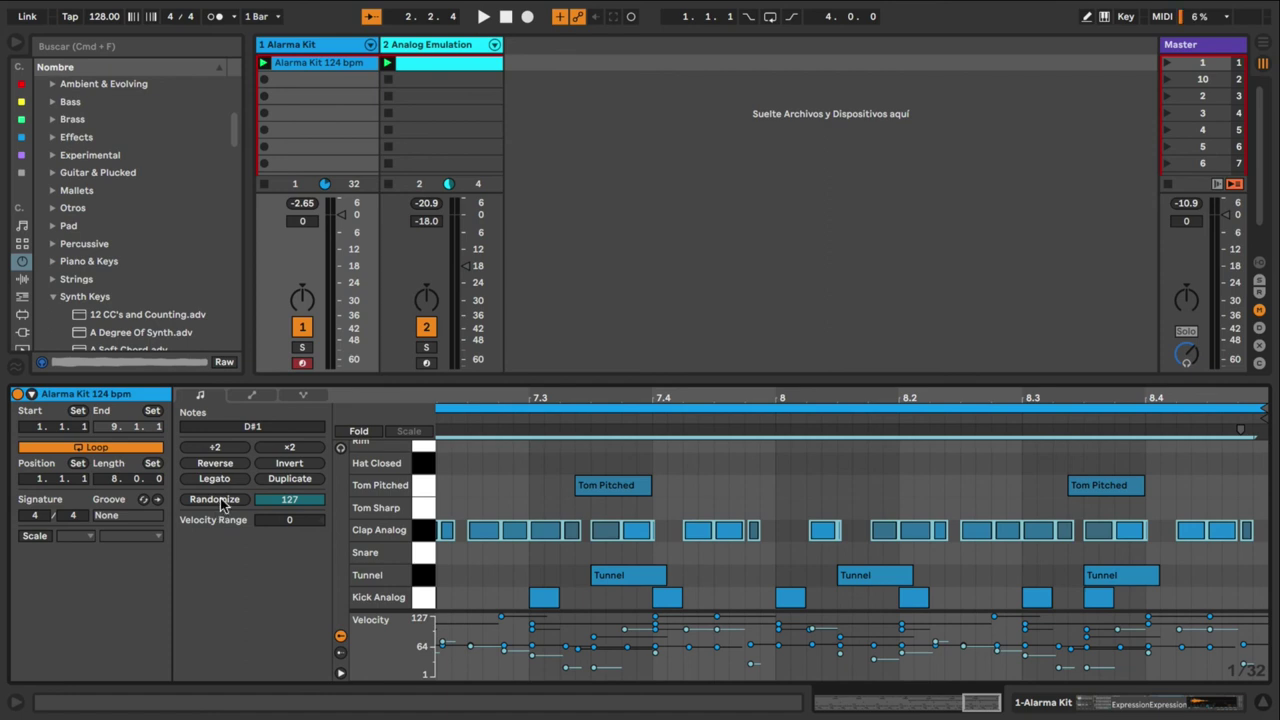
key(space)
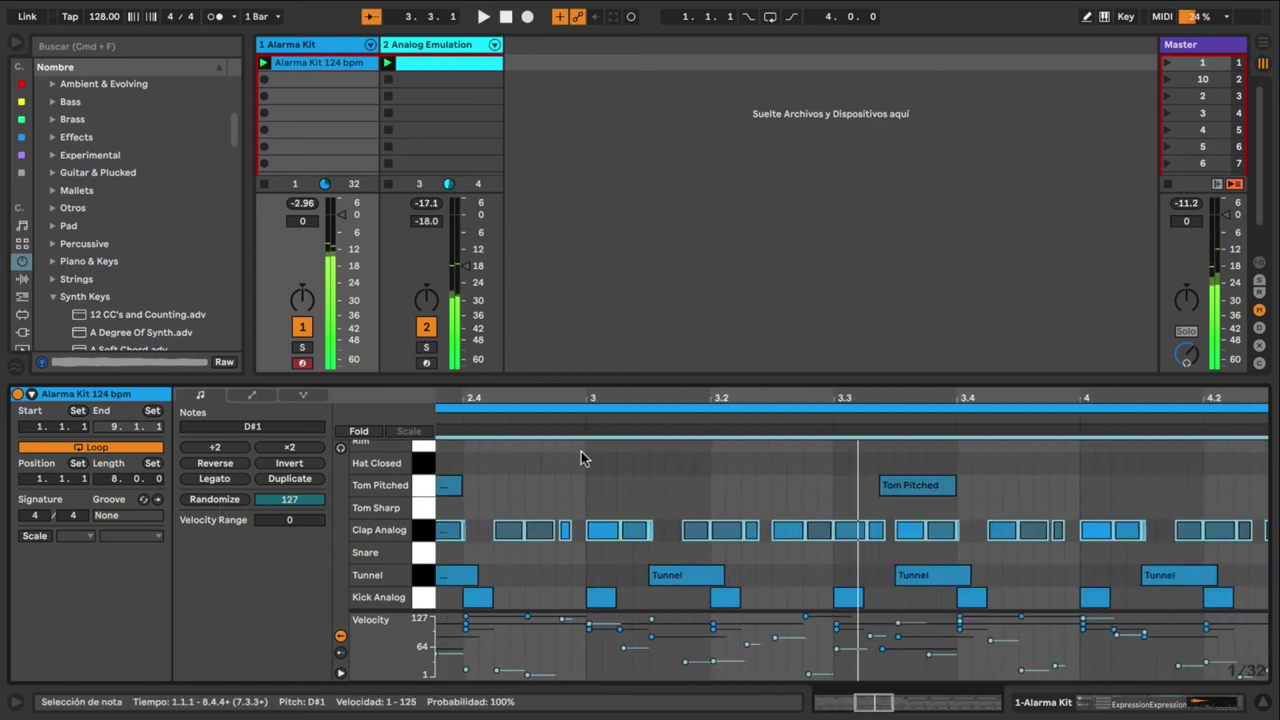
drag(771, 409, 771, 335)
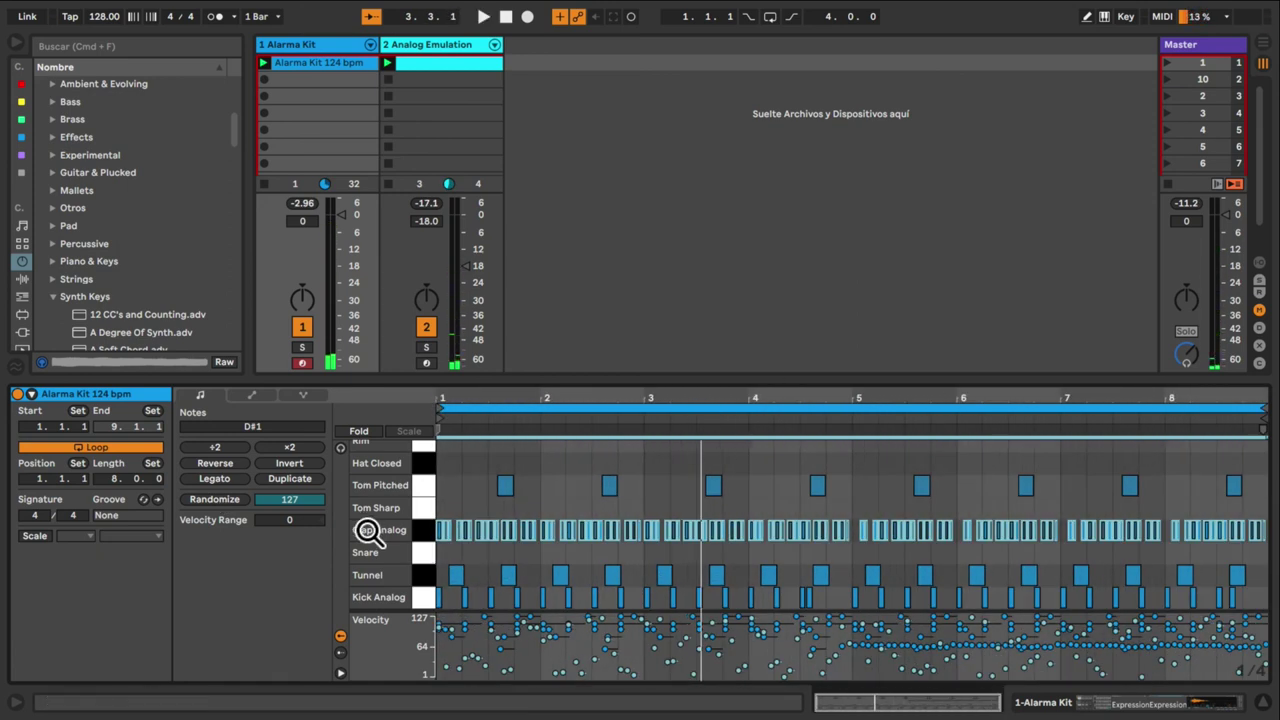
key(space)
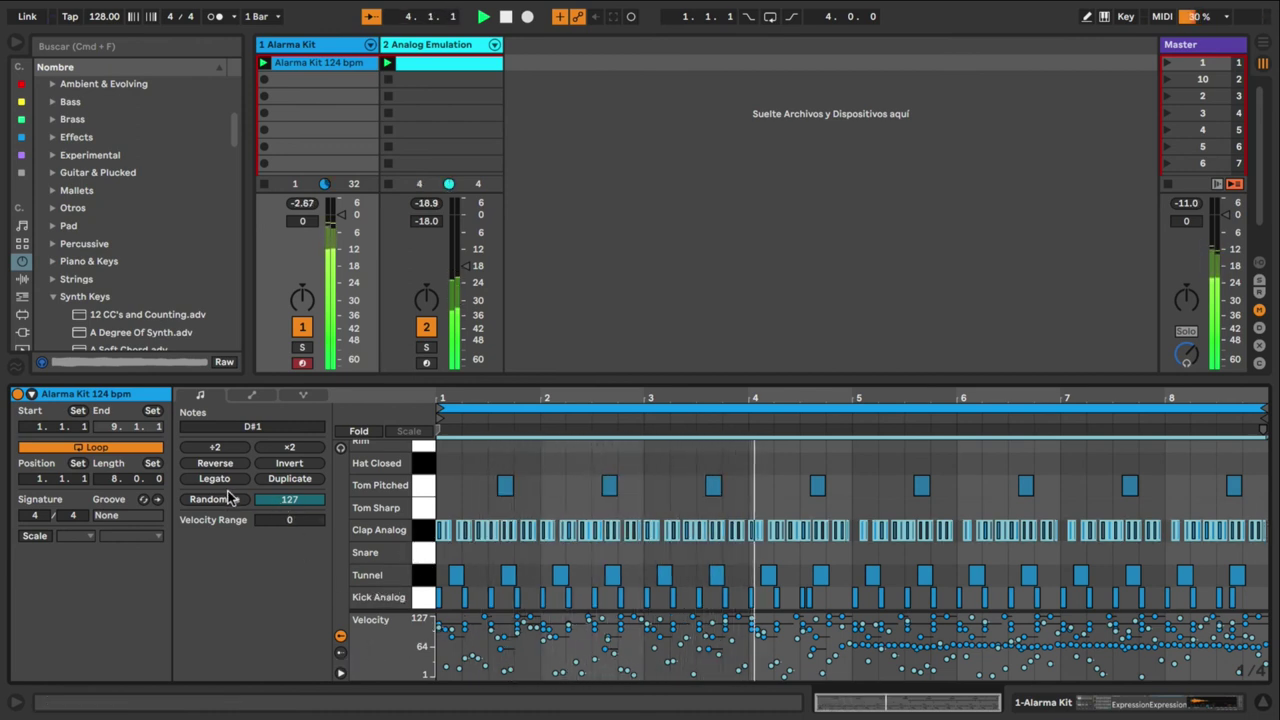
Randomize the clap velocities again with the Analog Emulation track soloed, and return to the Alarma Kit track's devices
click(426, 347)
click(222, 500)
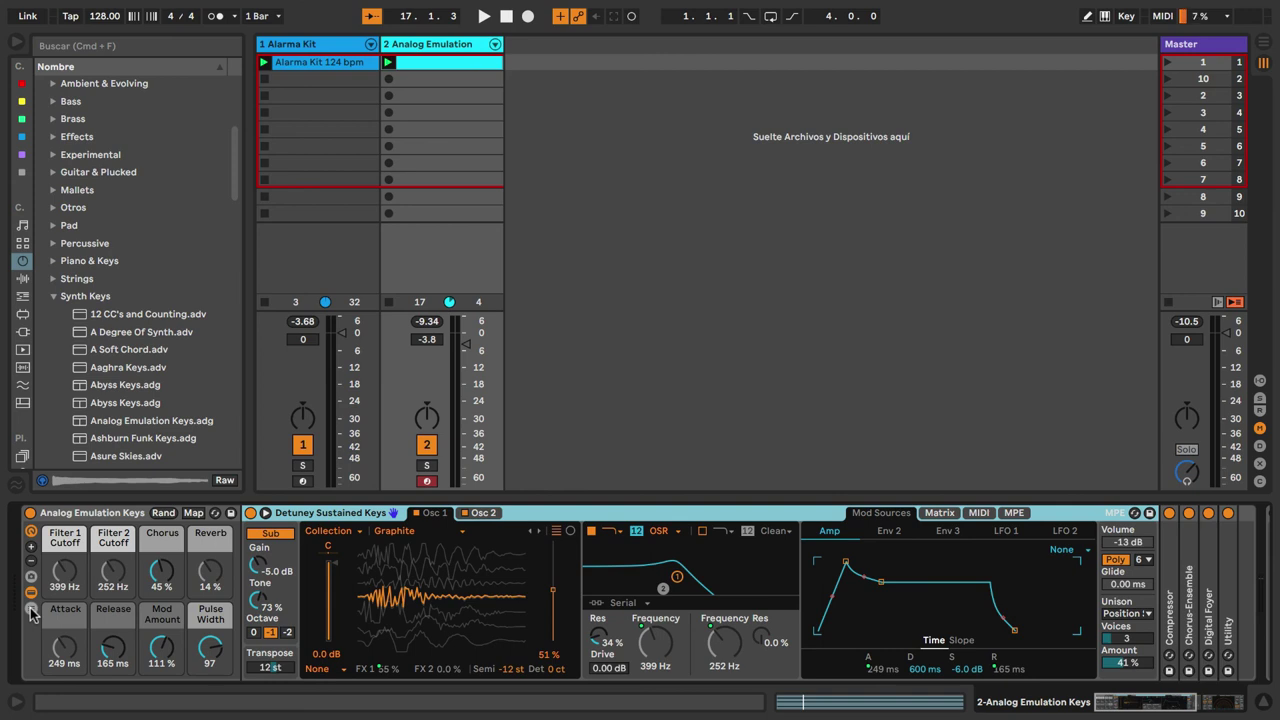
click(327, 49)
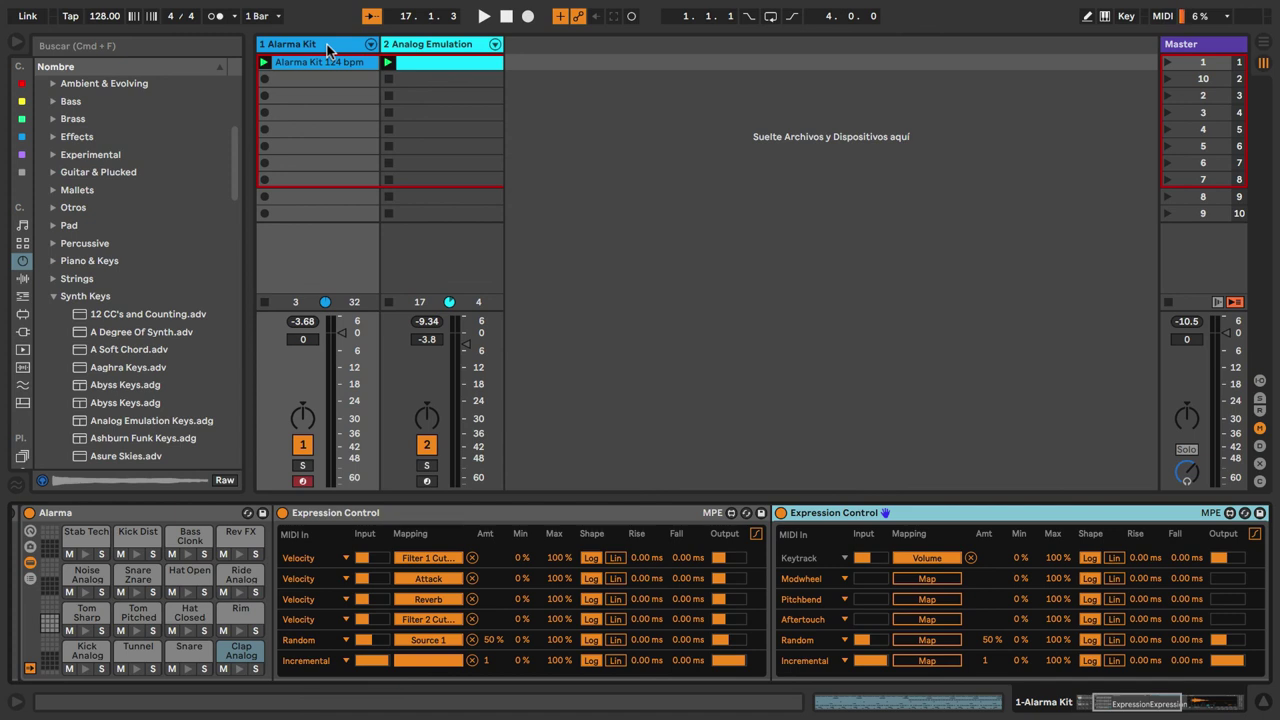